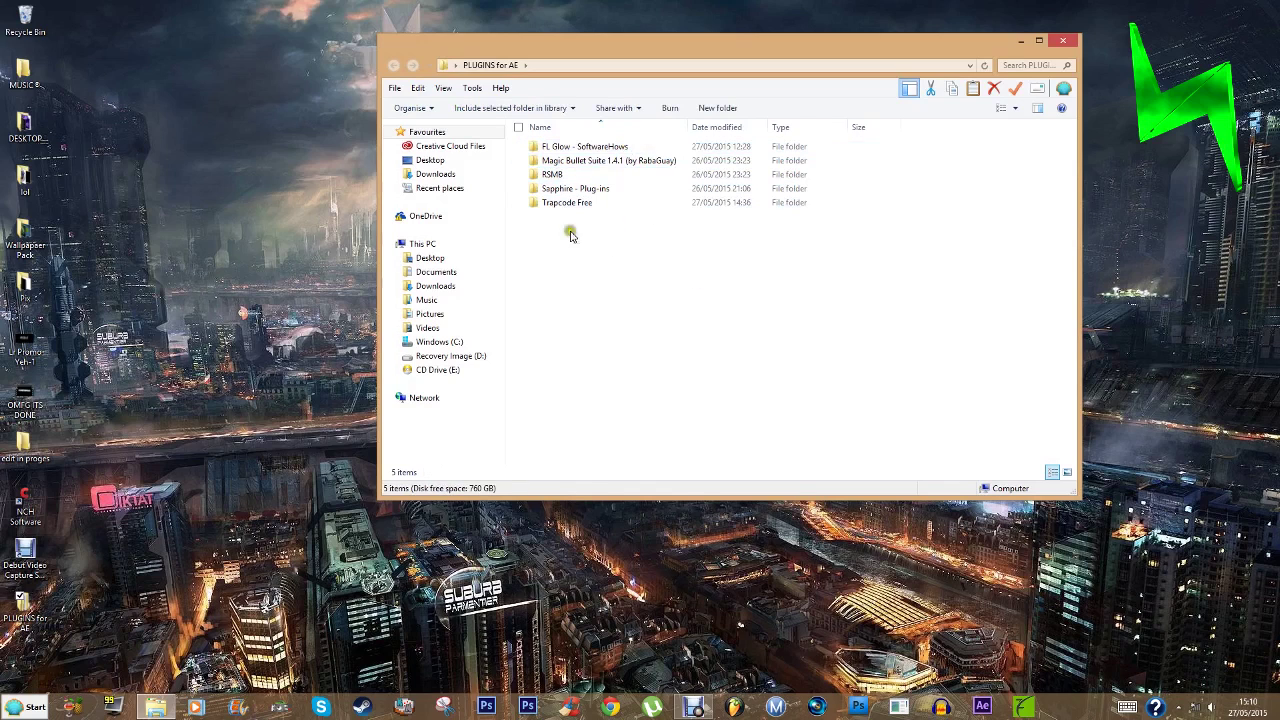
- Open the Magic Bullet Suite 1.4.1 folder and the folder of the same name inside it
double_click(643, 161)
double_click(602, 147)
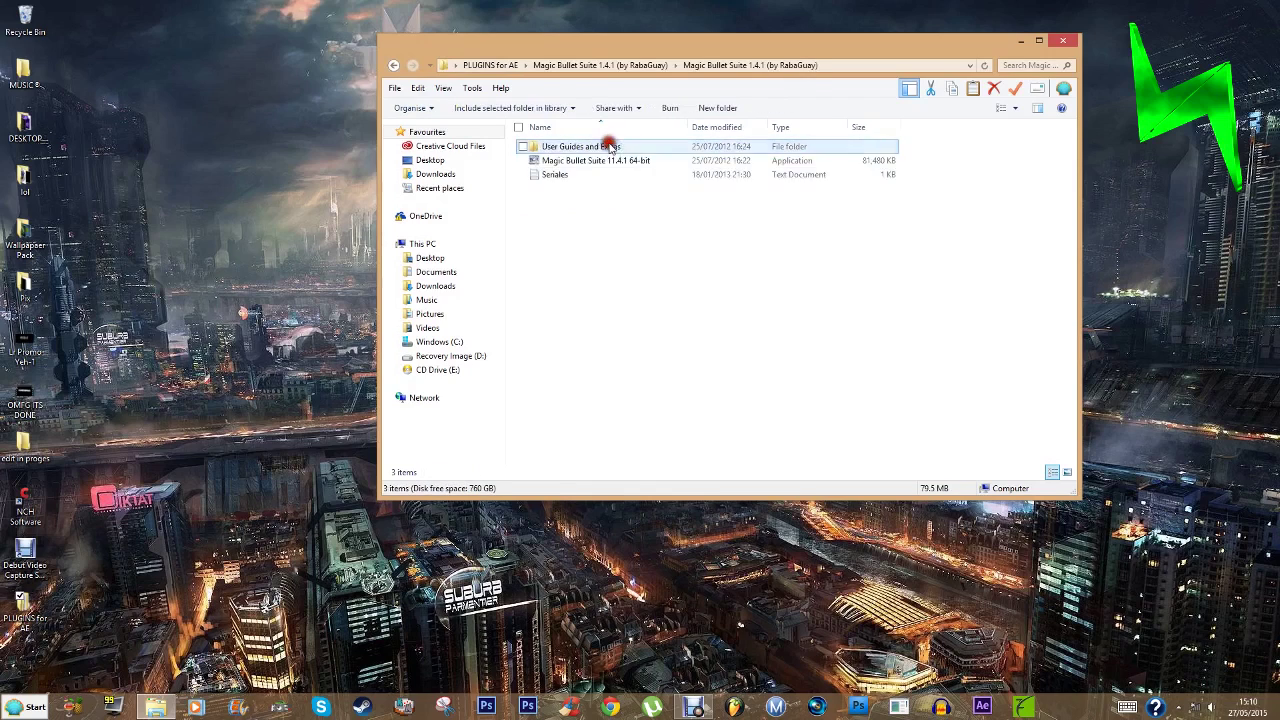
double_click(636, 162)
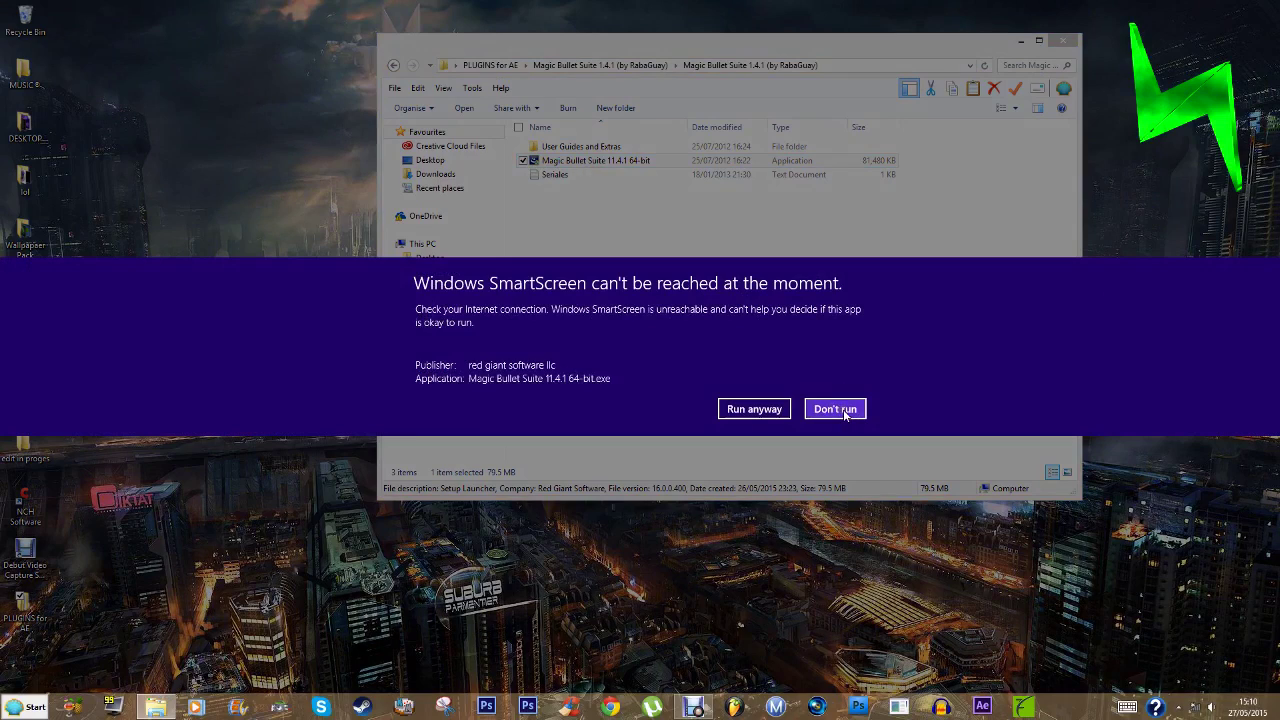
left_click(801, 409)
left_click(703, 303)
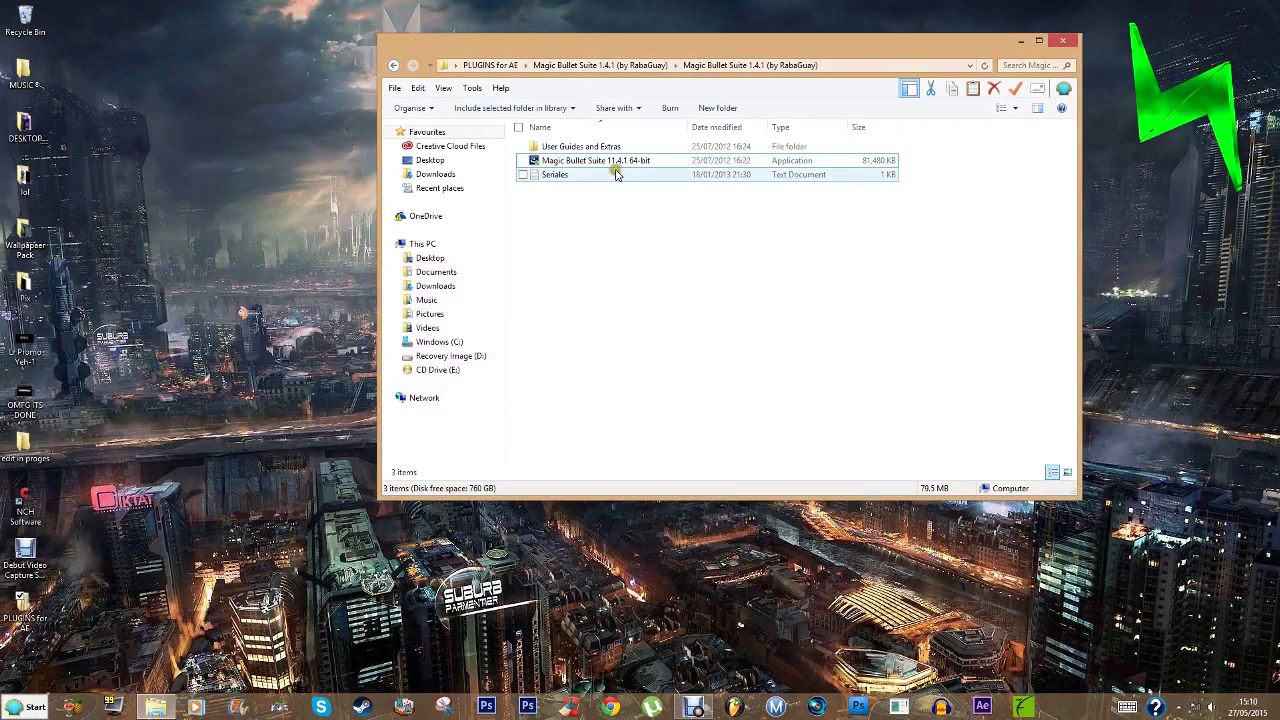
- Open the Seriales text file, examine the serial numbers listed for the Magic Bullet products, and close it
double_click(586, 177)
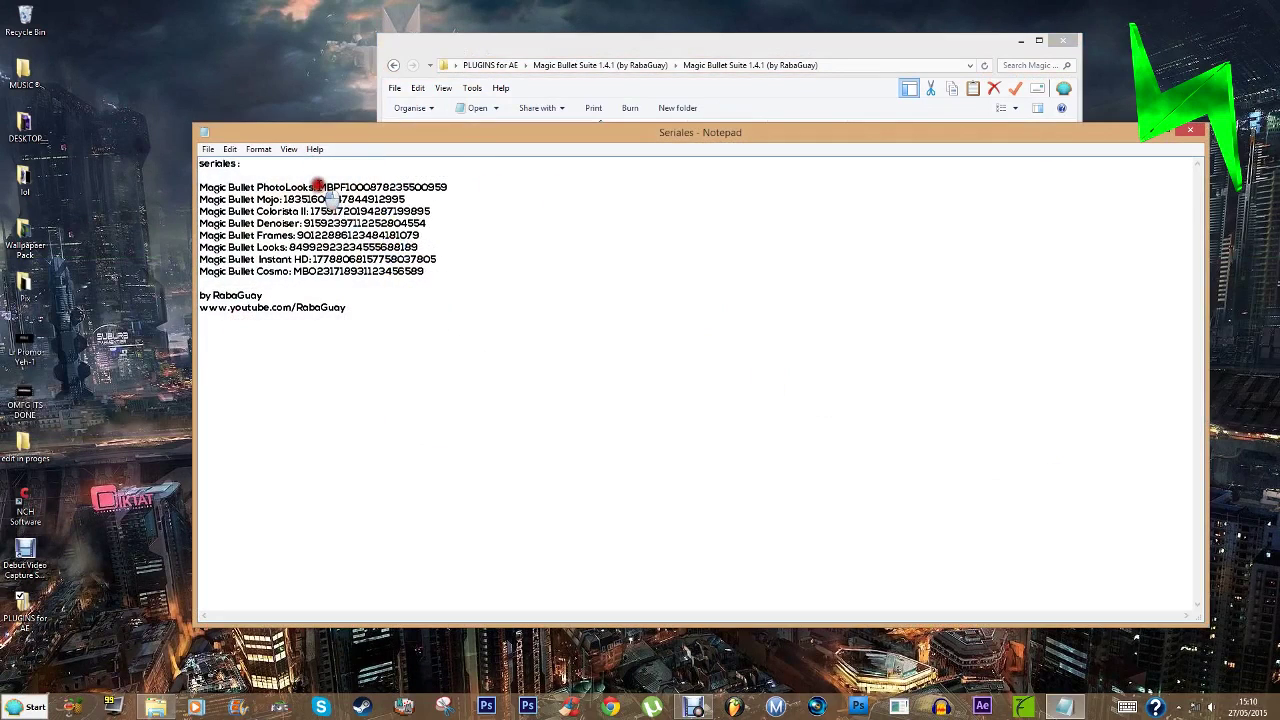
left_click_drag(213, 196, 260, 201)
left_click_drag(240, 247, 268, 250)
left_click(265, 262)
left_click_drag(290, 296, 200, 296)
left_click(343, 295)
left_click_drag(288, 247, 414, 250)
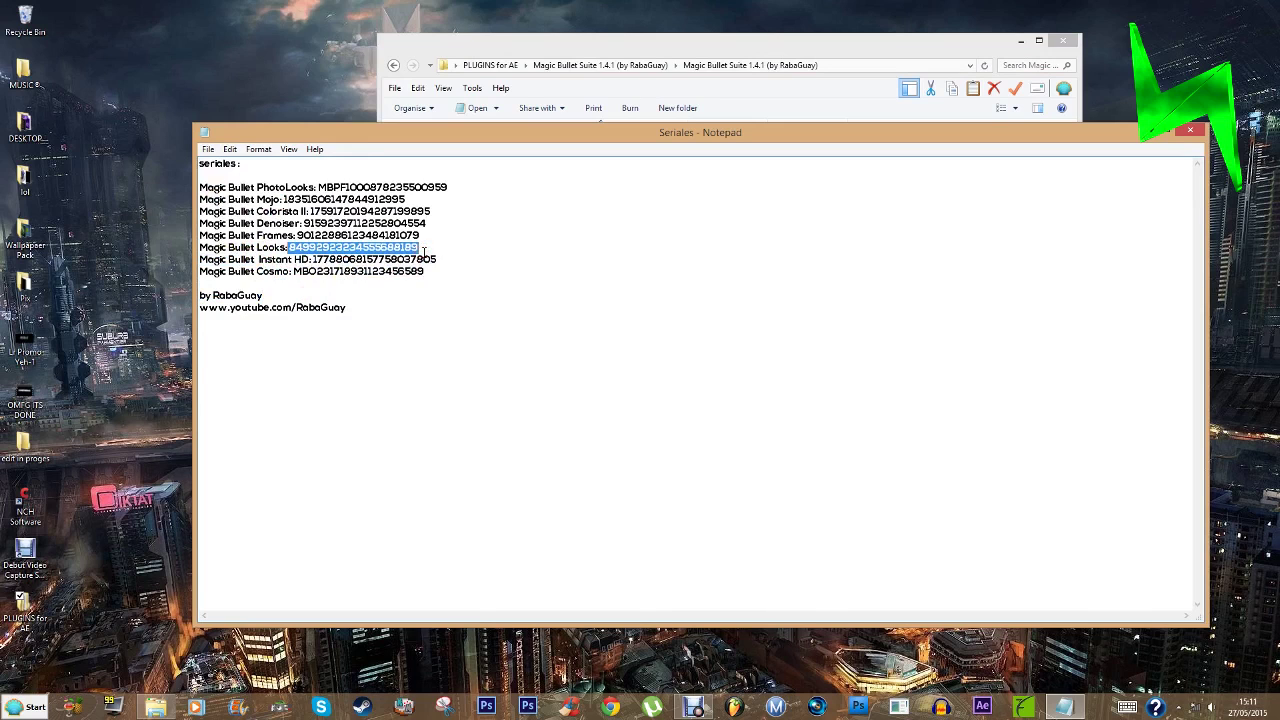
left_click(1189, 134)
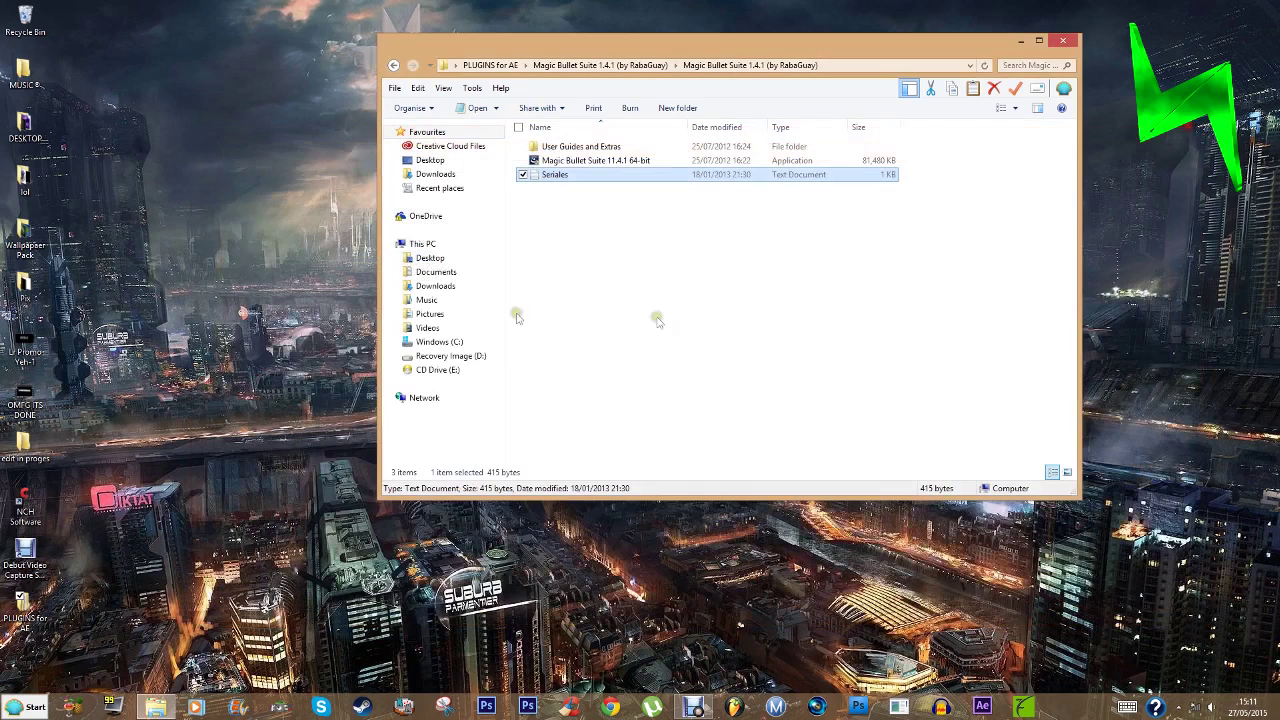
- Launch the Magic Bullet Suite 11.4.1 64-bit installer and allow it to run despite the SmartScreen warning
left_click(578, 162)
double_click(570, 164)
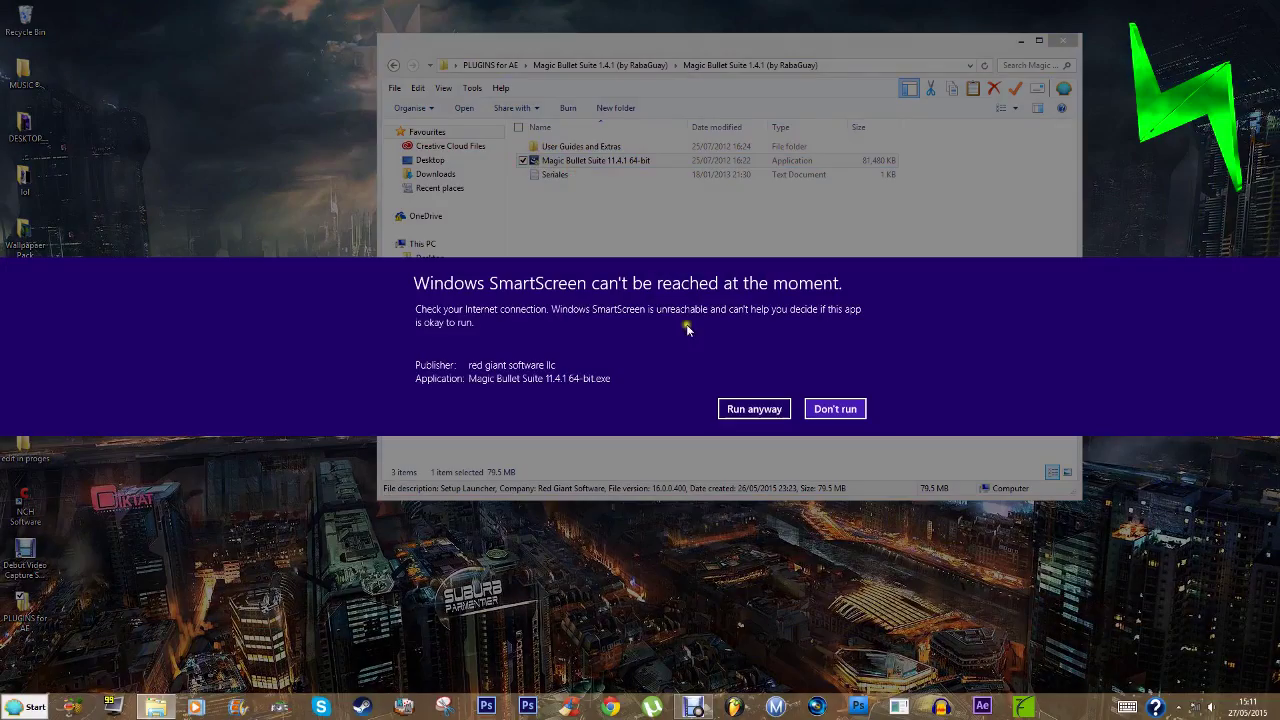
left_click(760, 409)
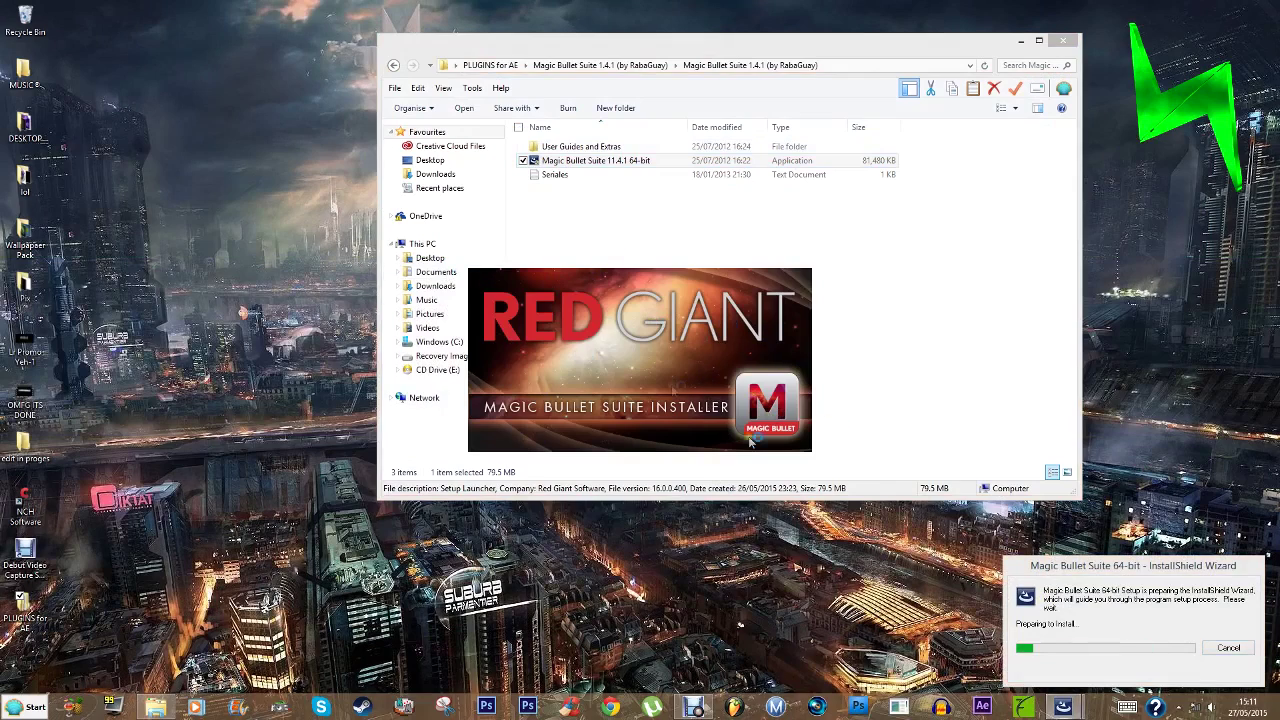
mouse_move(1131, 571)
left_mouse_down()
mouse_move(936, 448)
mouse_move(842, 443)
mouse_move(1185, 542)
mouse_move(1150, 572)
left_mouse_up()
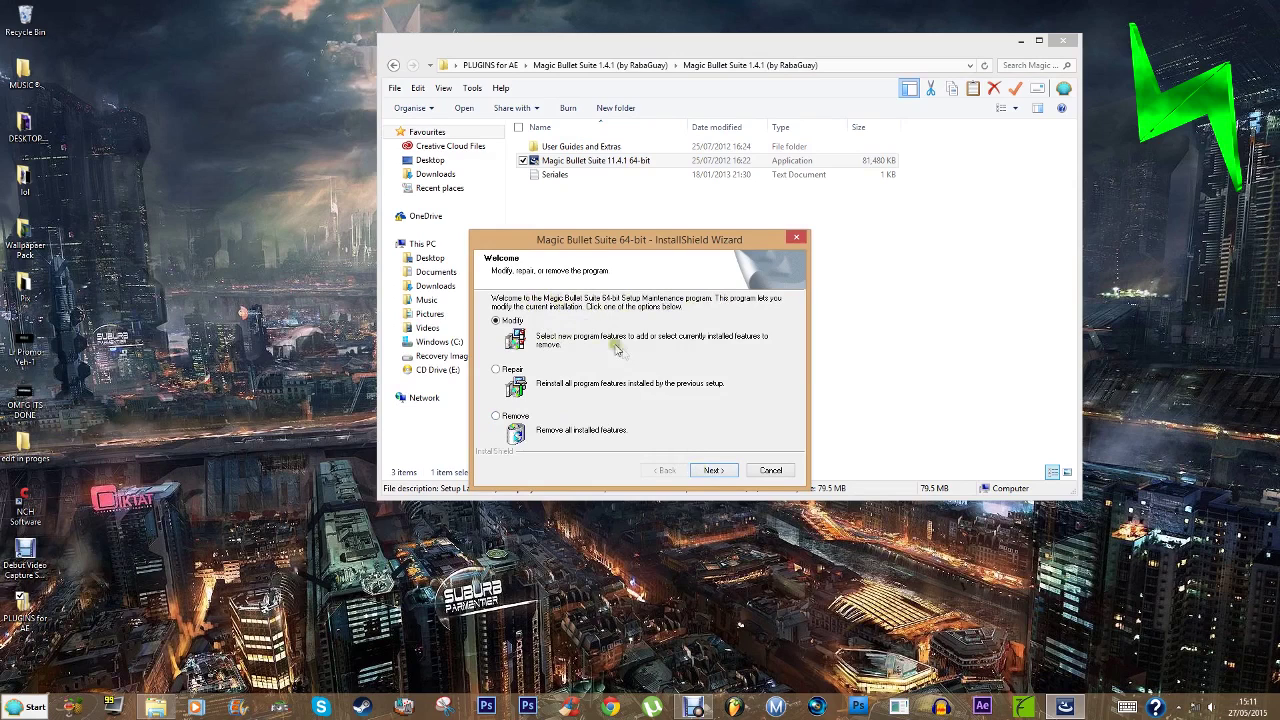
- Modify the installation to add the Magic Bullet Suite features for Photoshop CS4, CS5 and CS5.1 64-bit and for Lightroom
left_click(712, 470)
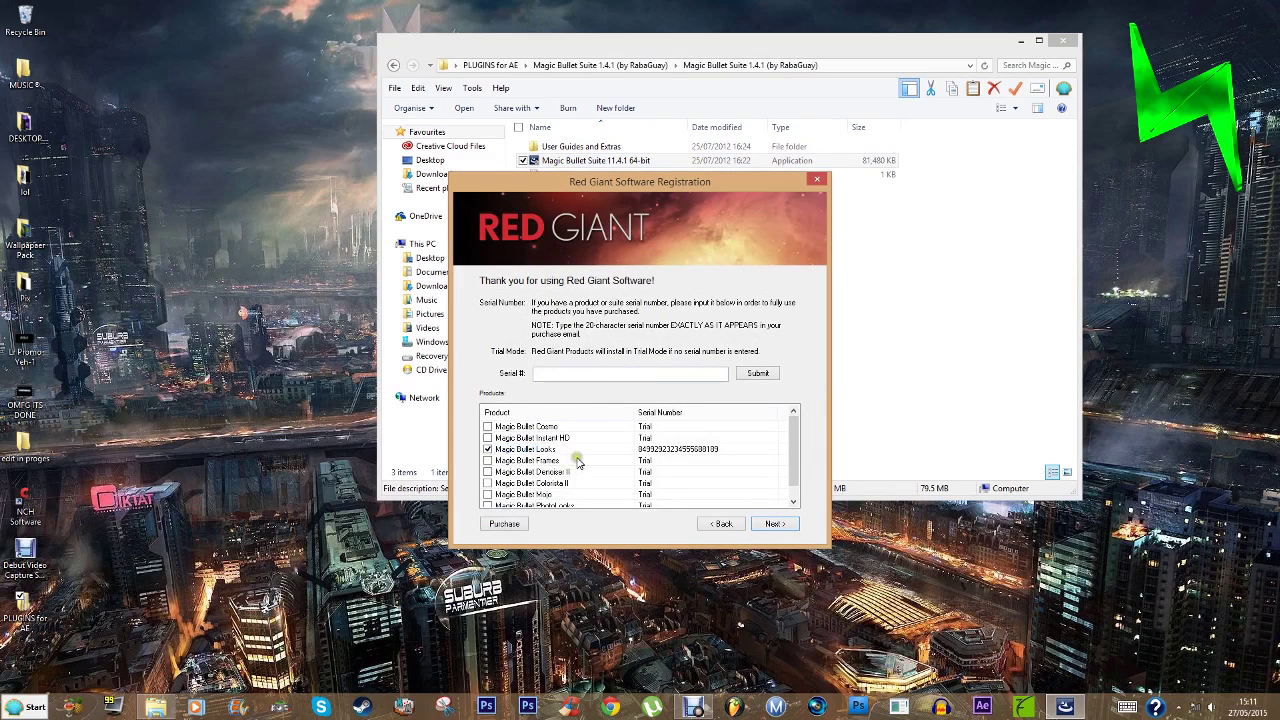
left_click(772, 525)
scroll(562, 353, "down", 2)
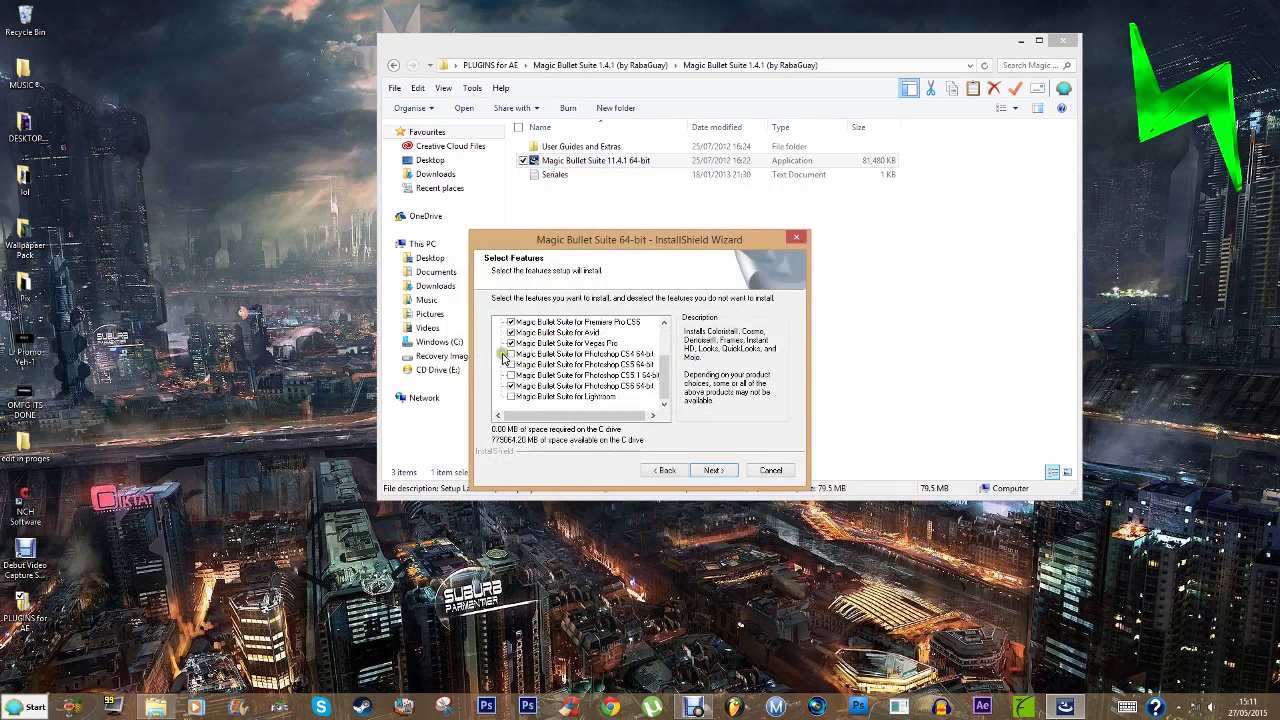
left_click(510, 354)
left_click(510, 364)
left_click(510, 375)
left_click(511, 396)
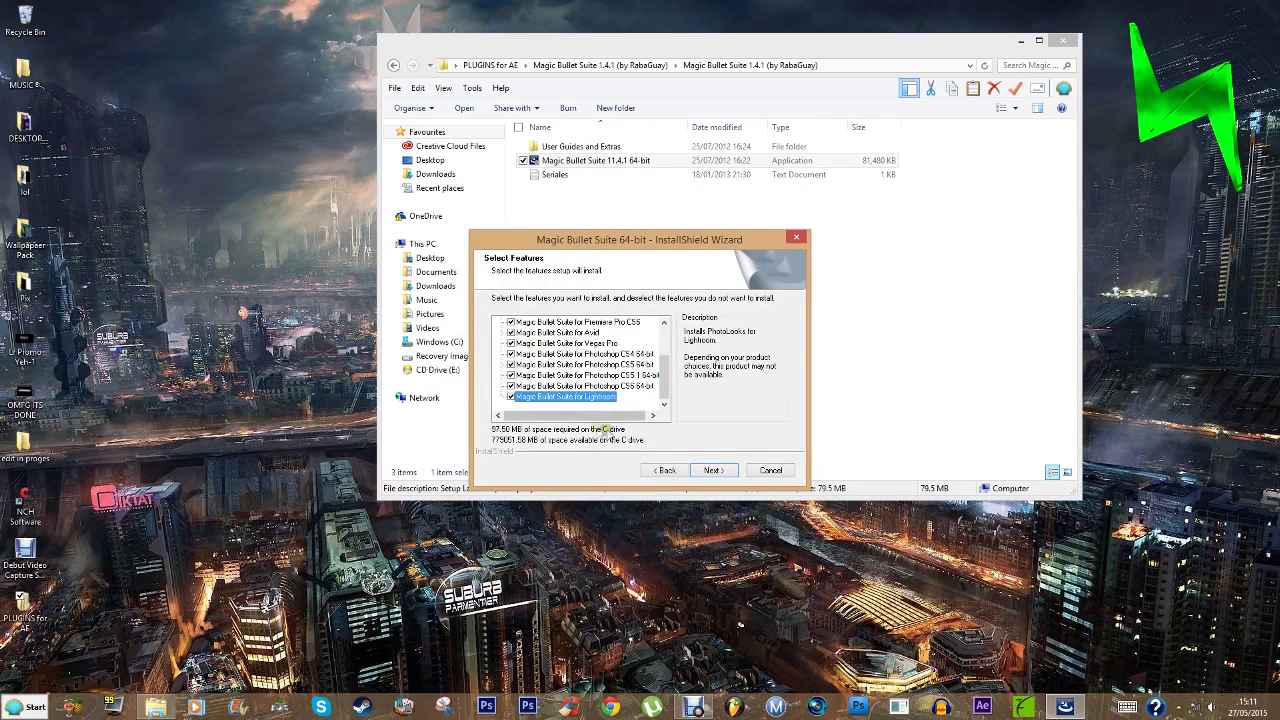
left_click(713, 470)
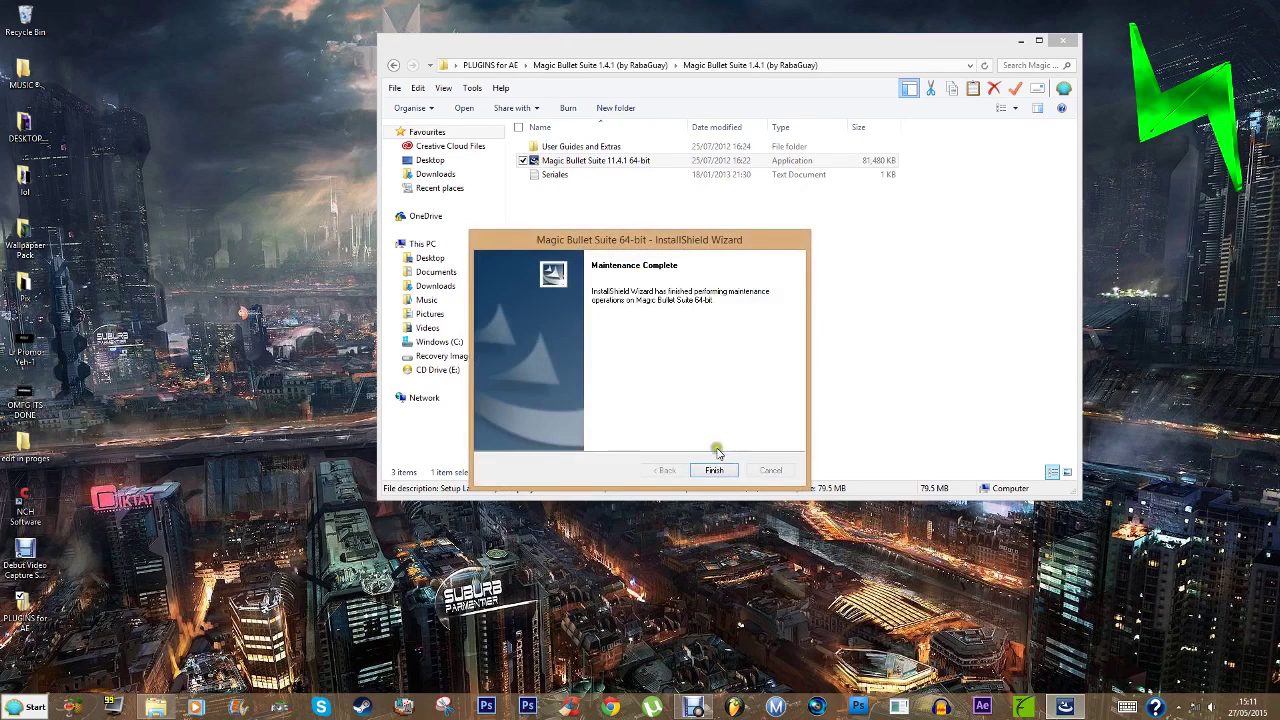
- Finish the Magic Bullet Suite setup wizard and dismiss the Red Giant Link connection error
left_click(714, 470)
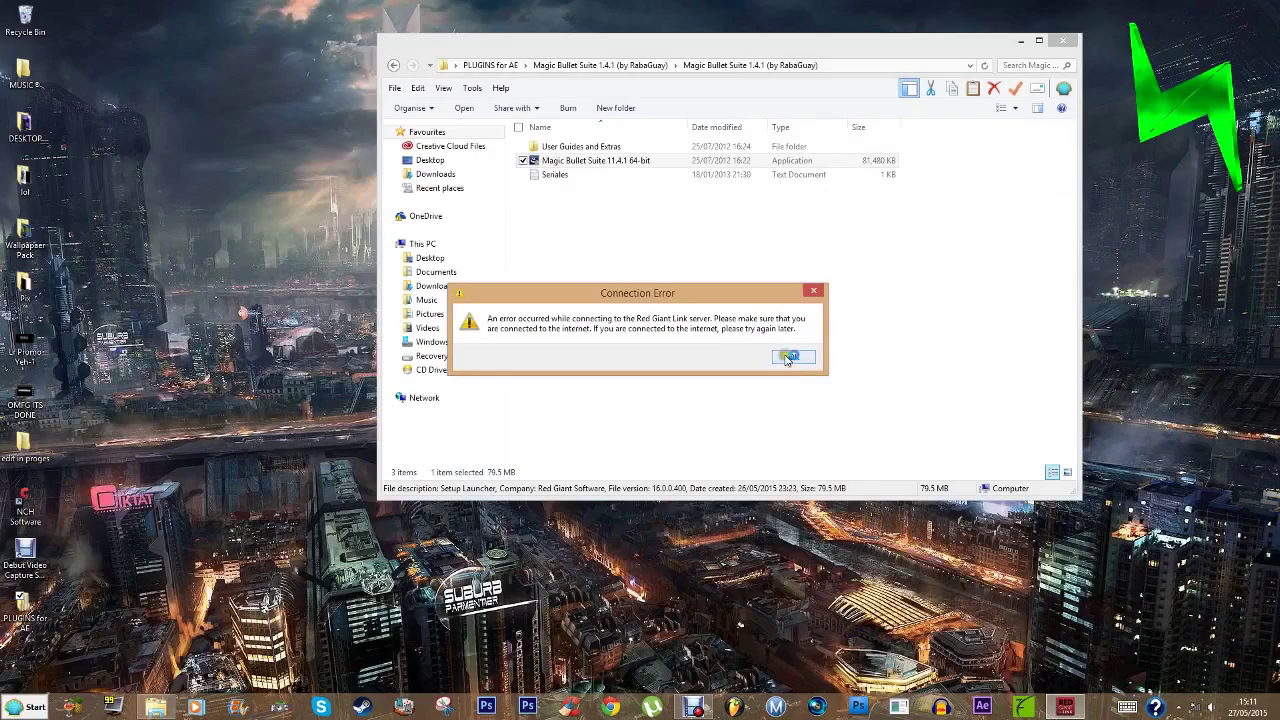
left_click(790, 357)
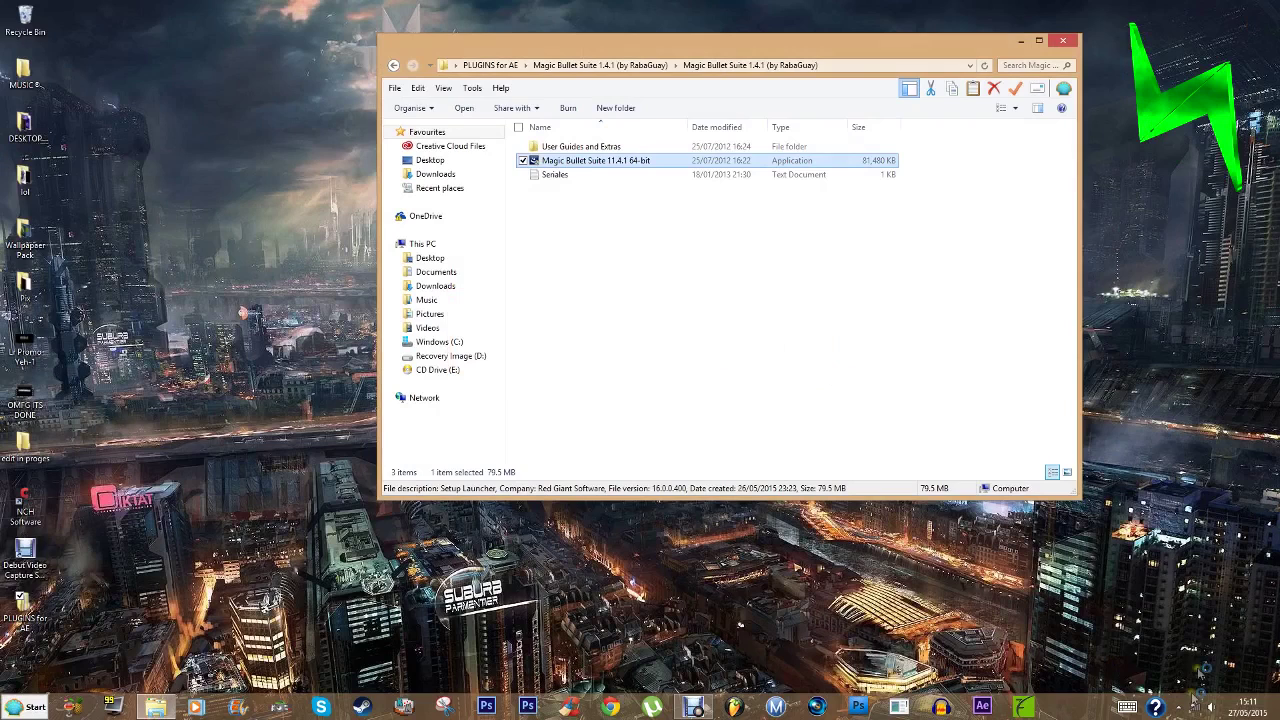
left_click(775, 395)
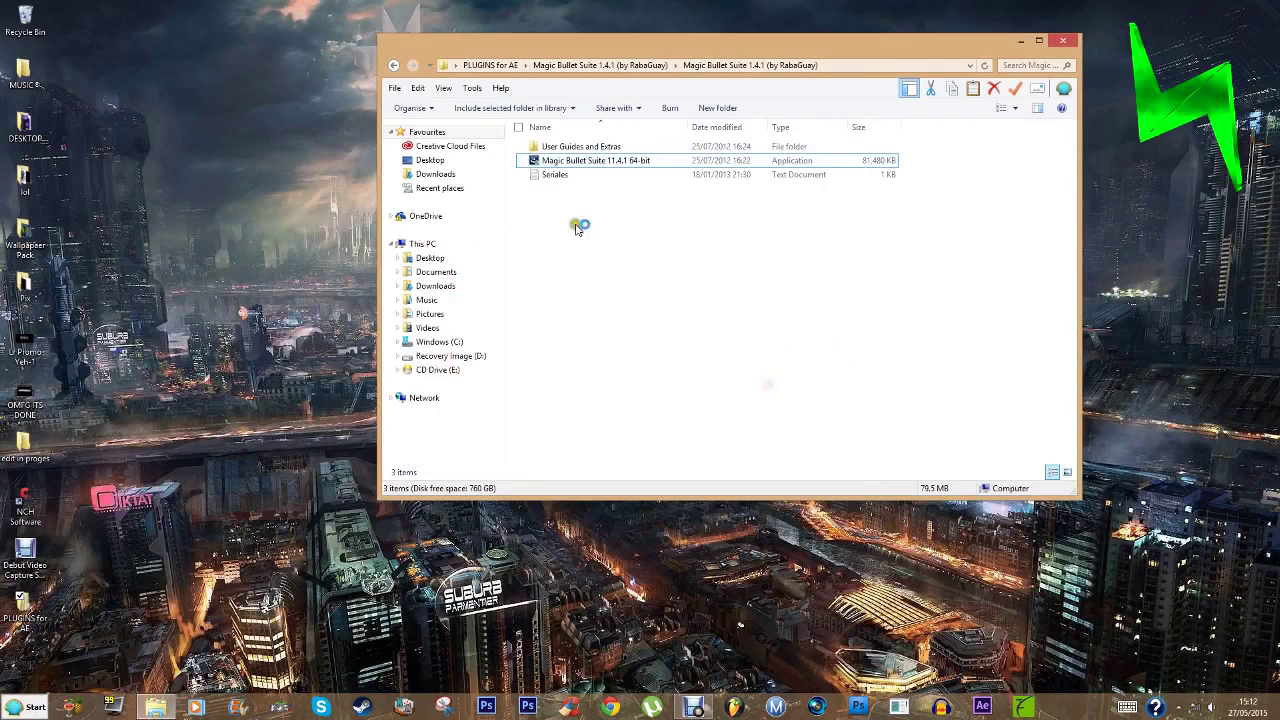
- Go back to the PLUGINS for AE folder and examine the contents of the FL Glow - SoftwareHows folder
left_click(393, 65)
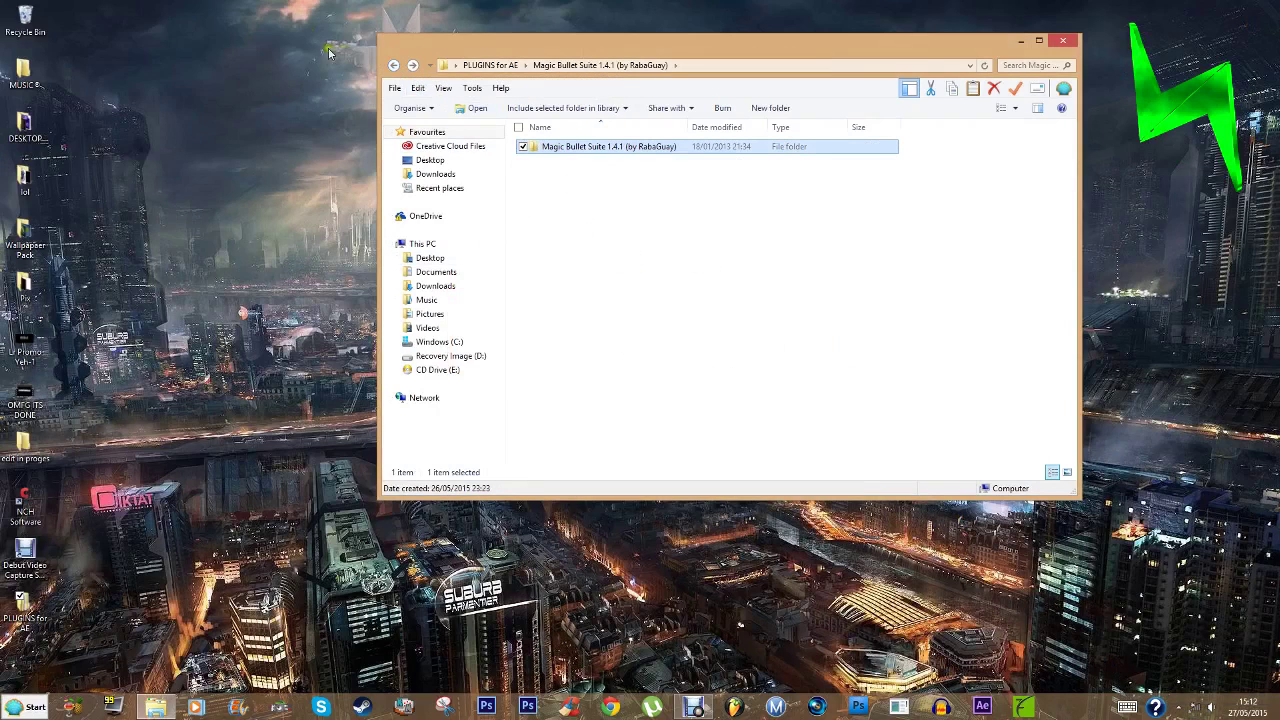
left_click(395, 67)
double_click(607, 144)
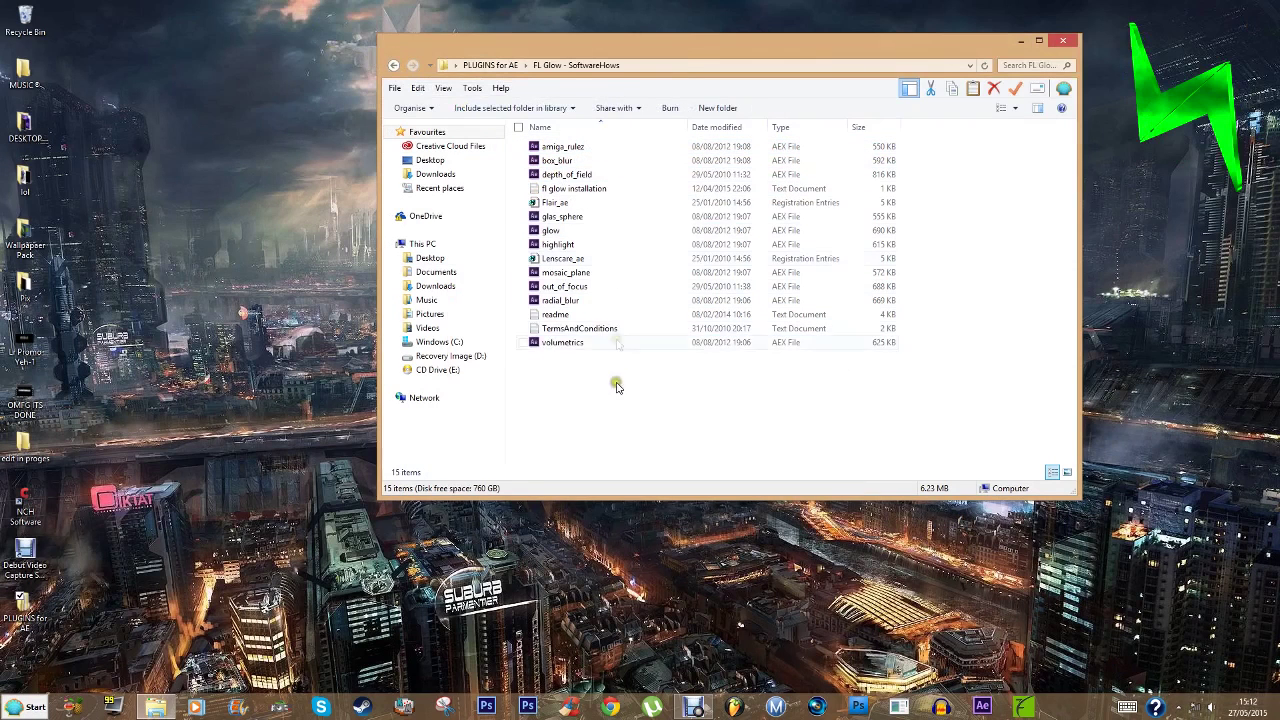
key("BackSpace")
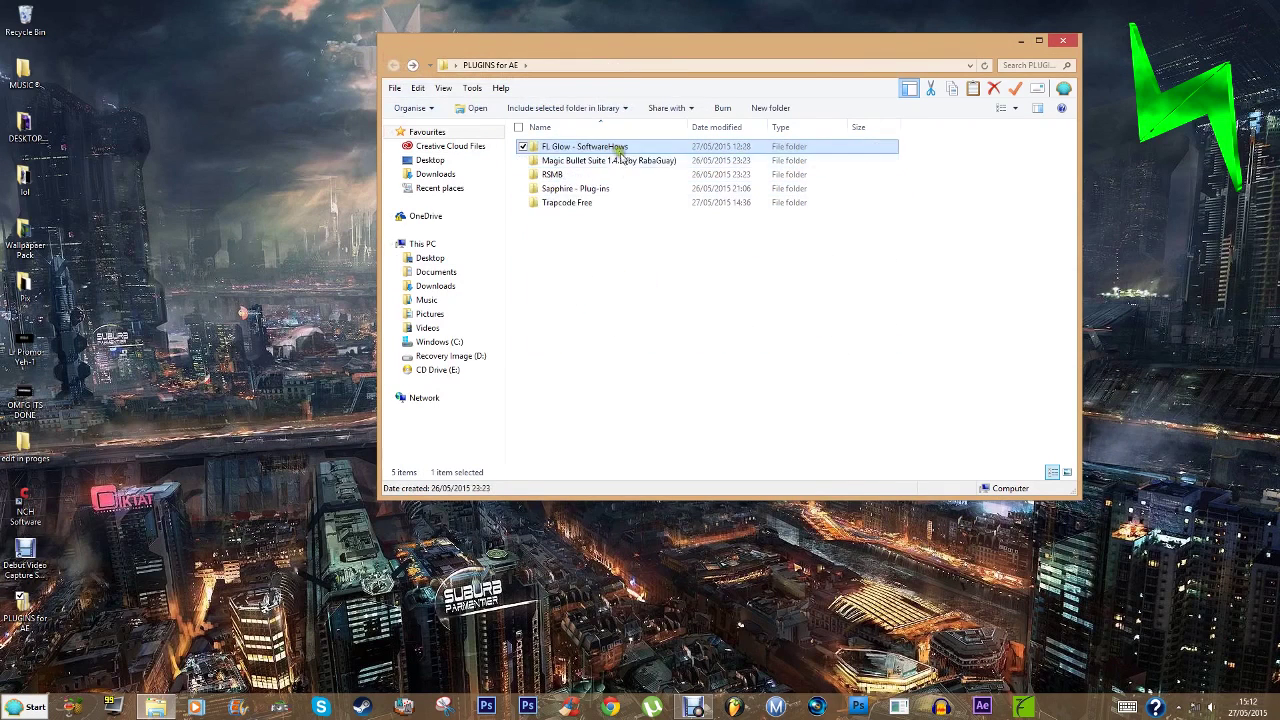
- Open a second File Explorer window and browse to the Adobe folder in Program Files on the C: drive
right_click(157, 707)
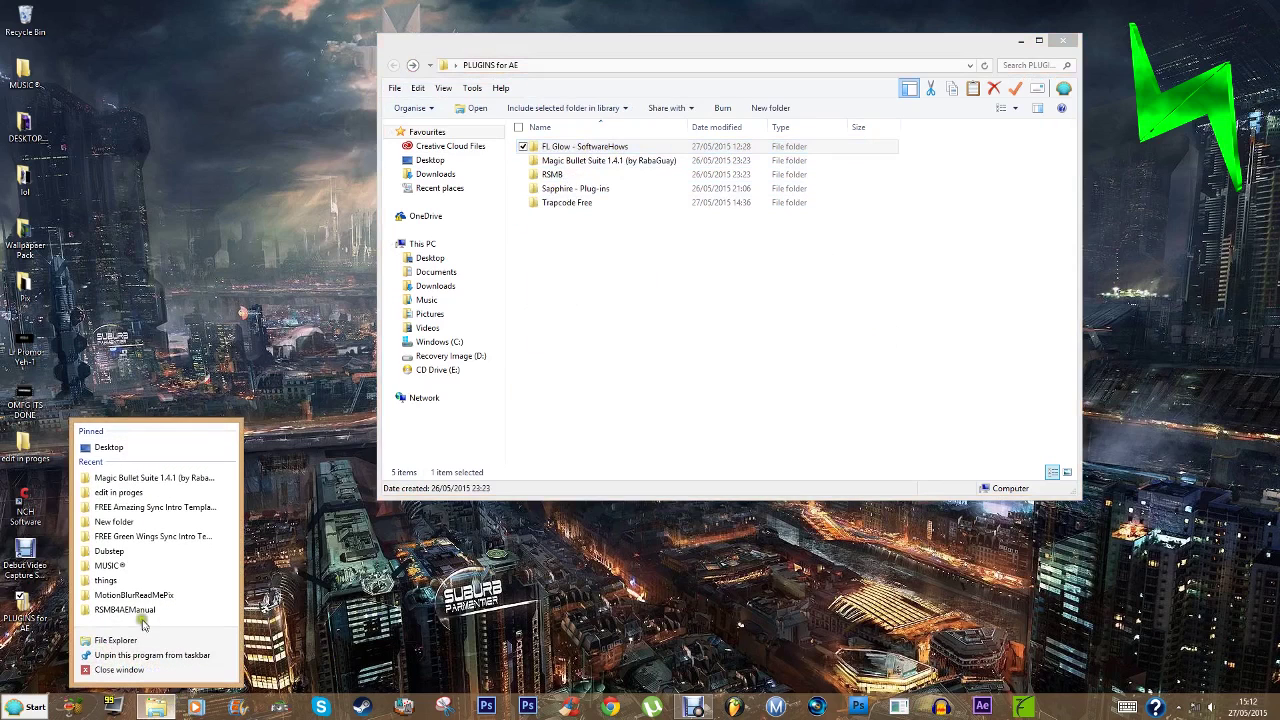
left_click(136, 641)
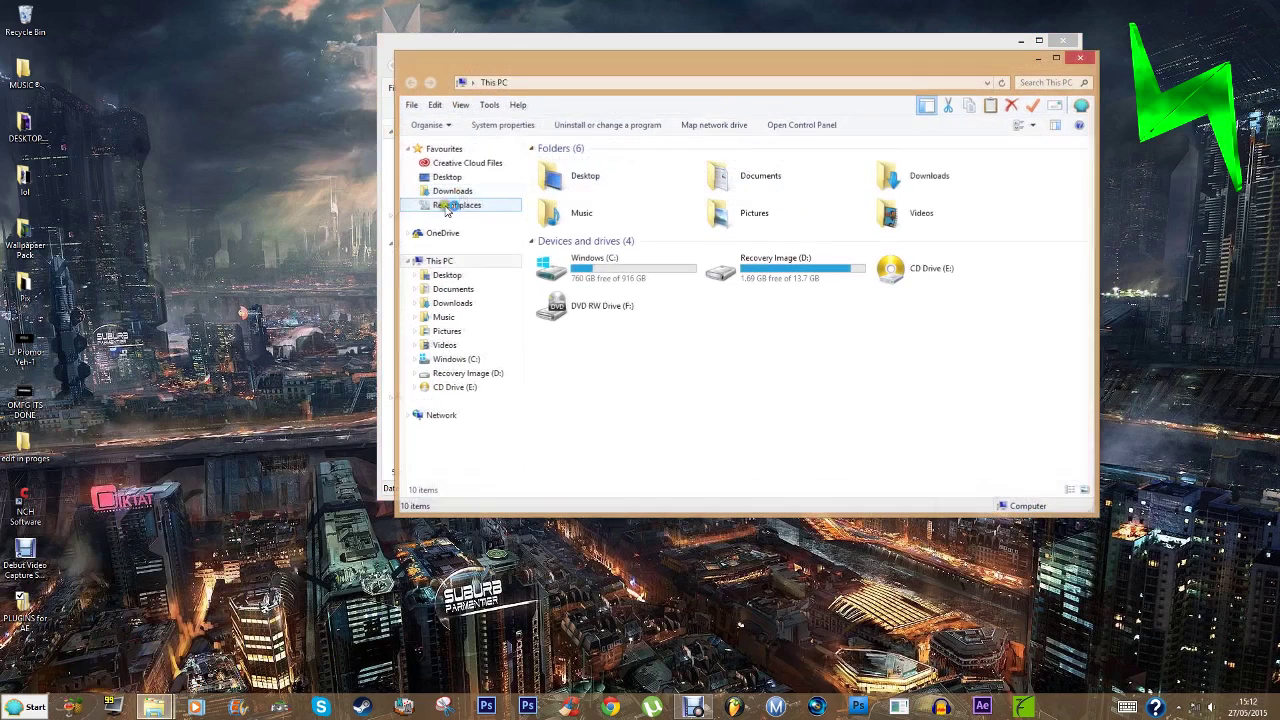
double_click(615, 281)
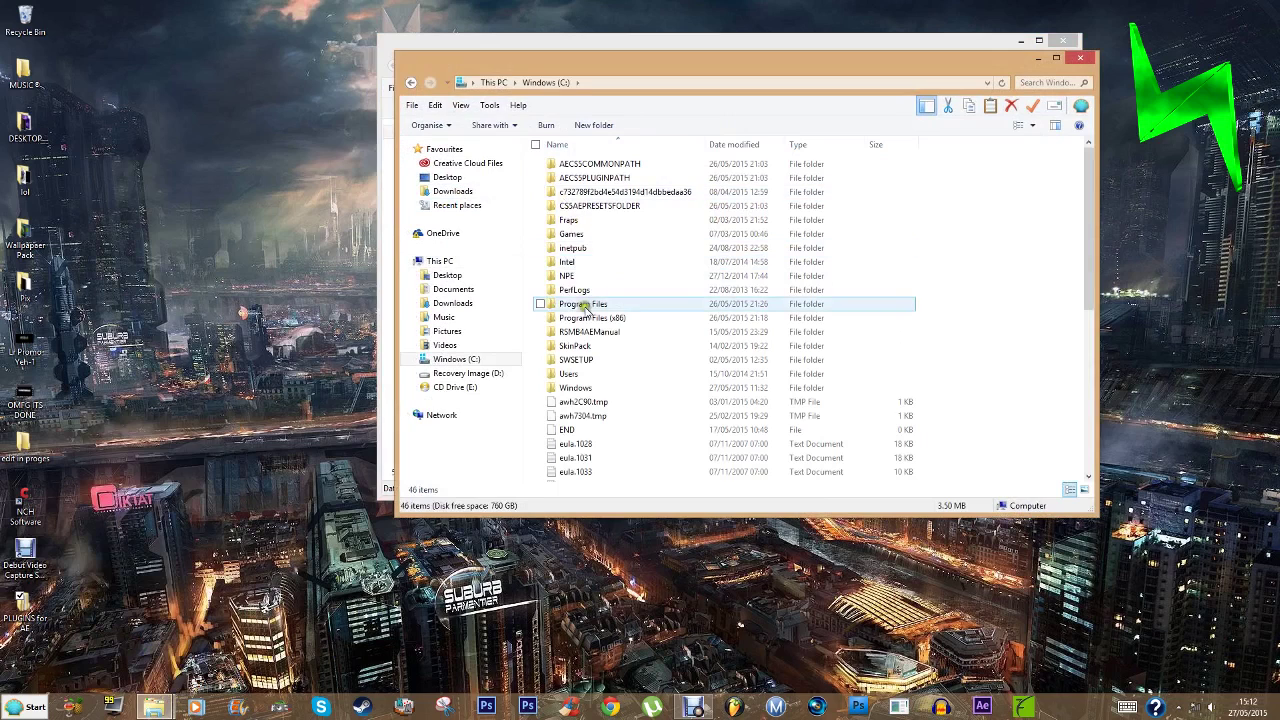
double_click(585, 306)
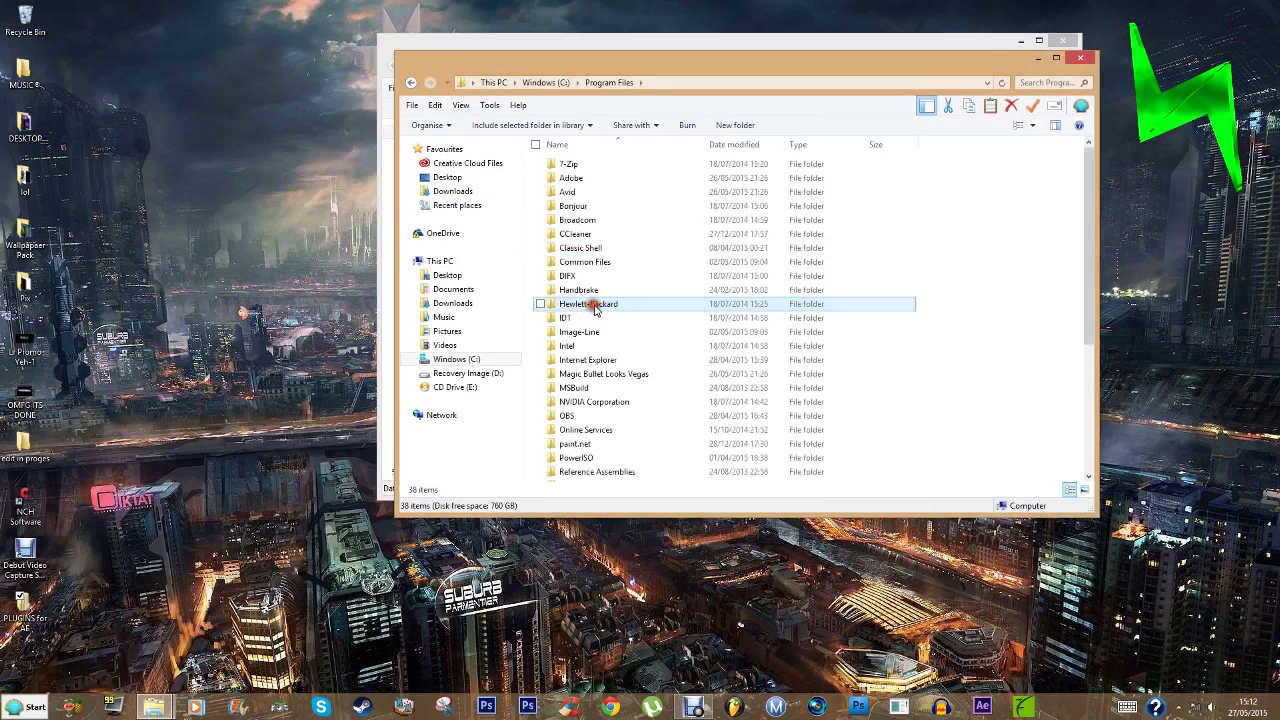
double_click(575, 180)
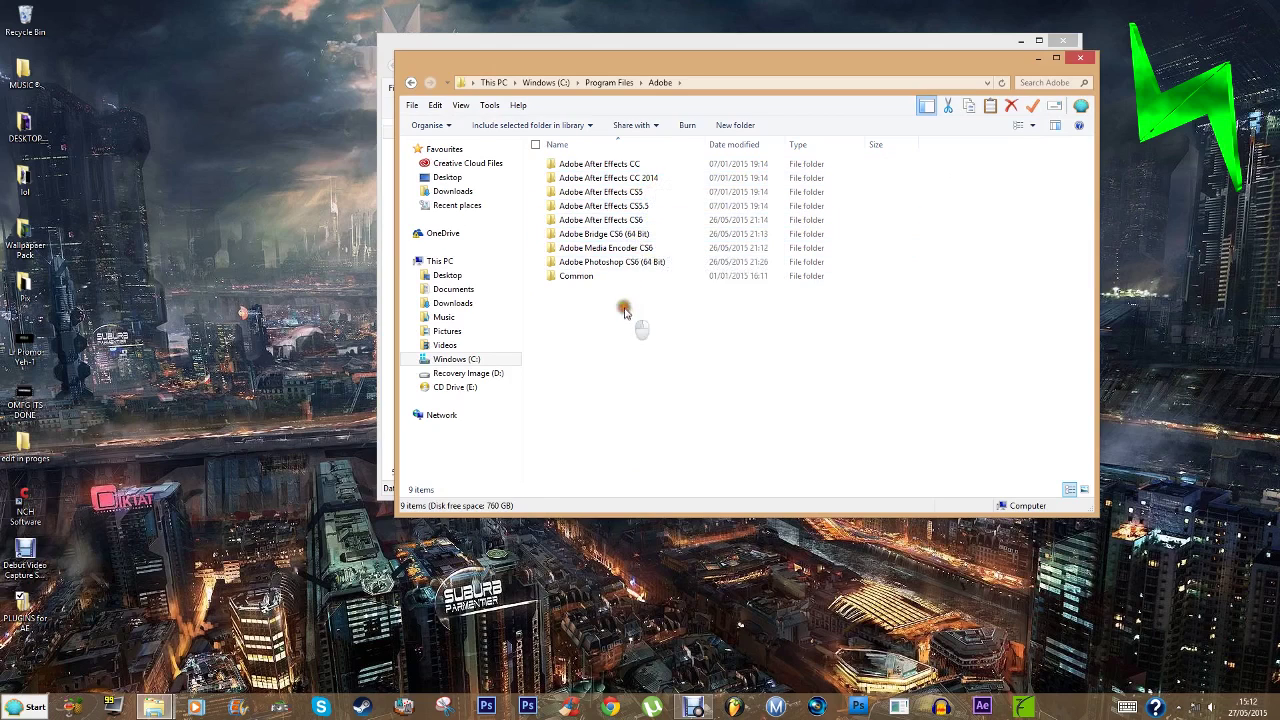
- Open the Plug-ins folder within the Support Files of Adobe After Effects CS6
left_click_drag(623, 306, 625, 235)
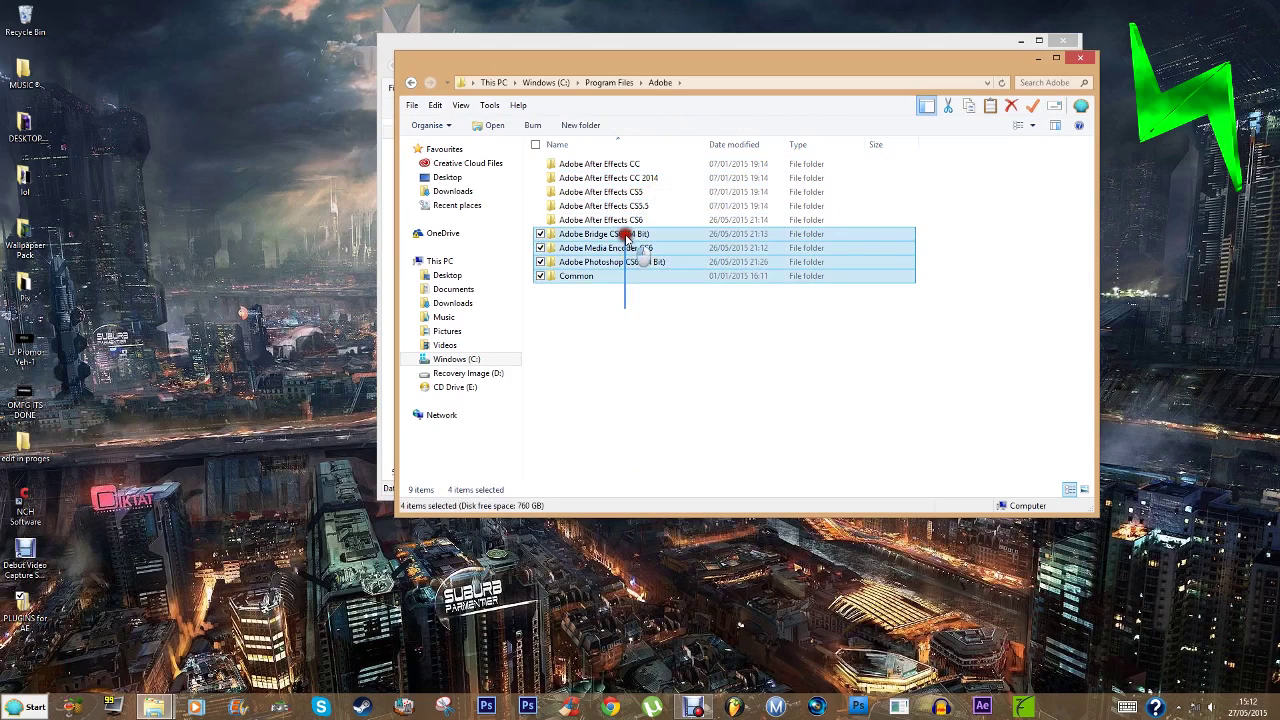
left_click(594, 309)
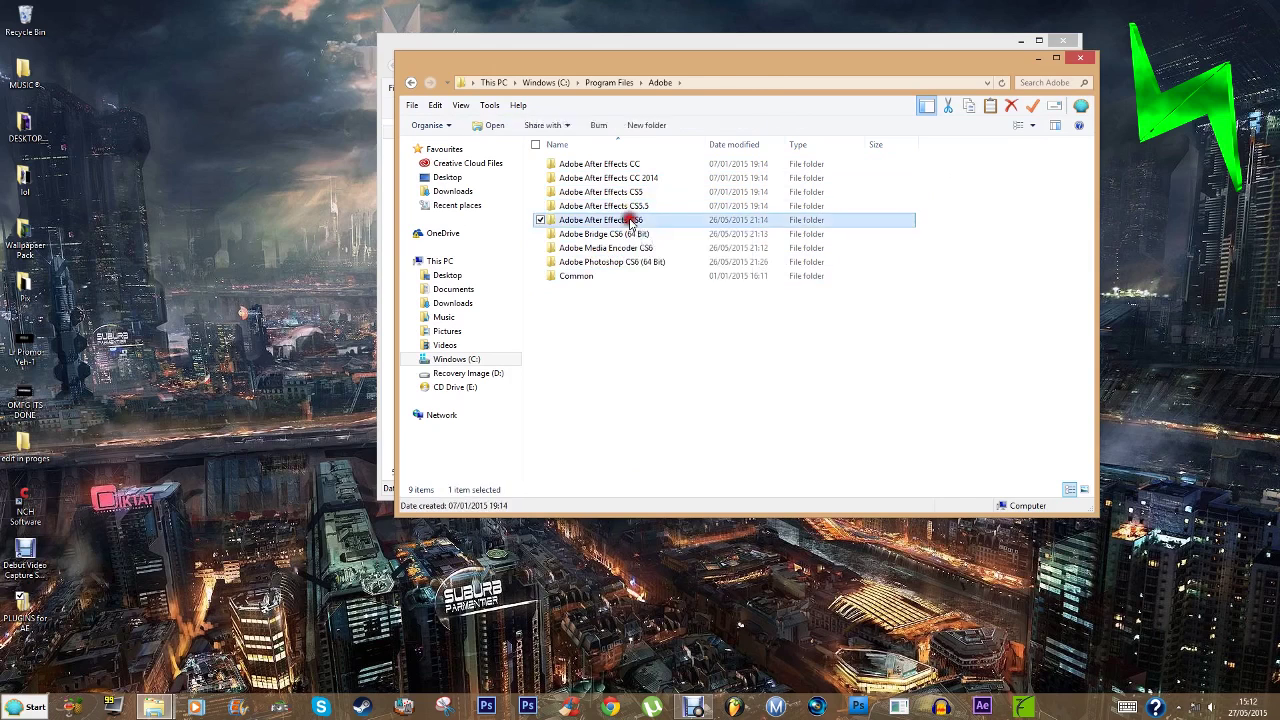
double_click(628, 220)
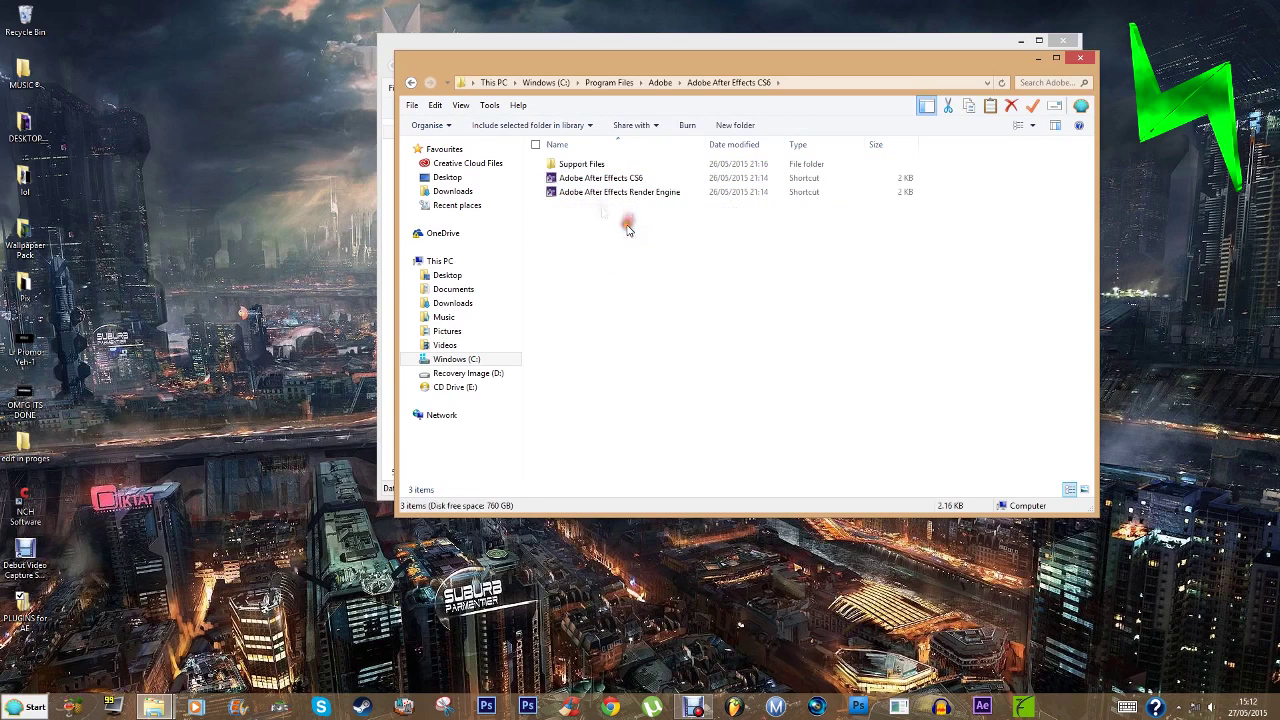
double_click(590, 166)
double_click(592, 320)
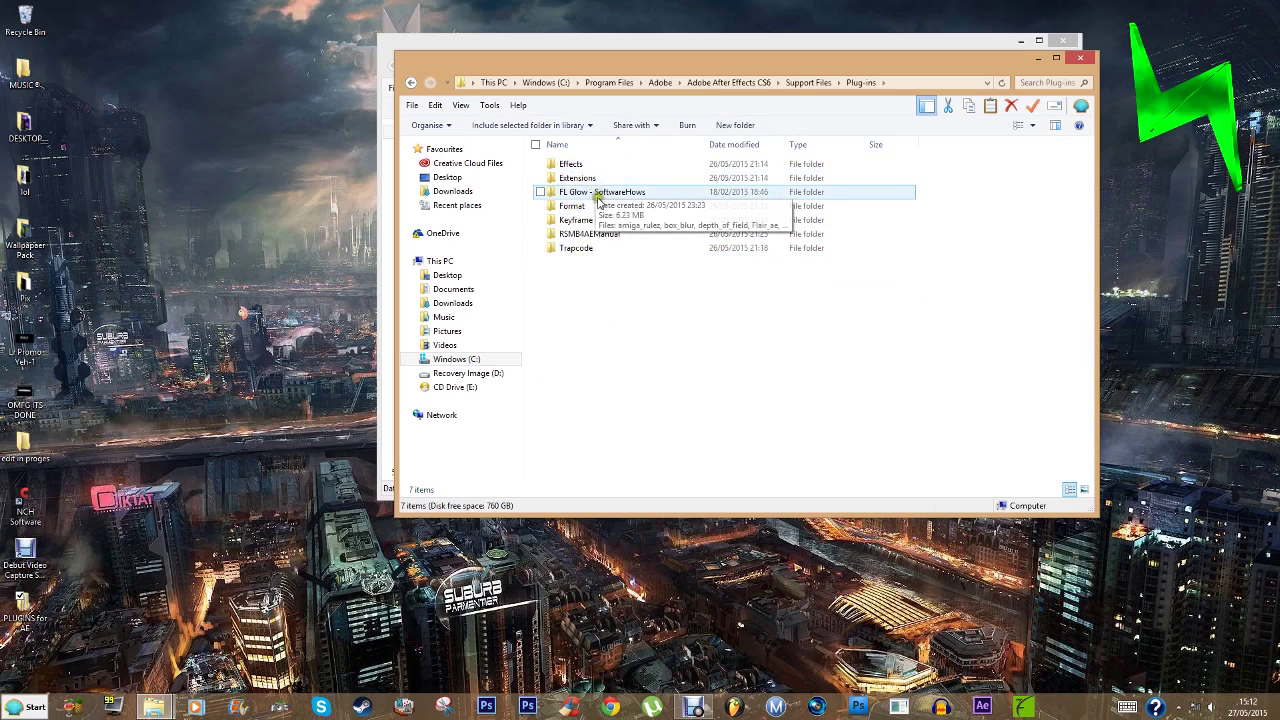
- Check the existing FL Glow - SoftwareHows folder in the After Effects Plug-ins folder and delete it
double_click(605, 194)
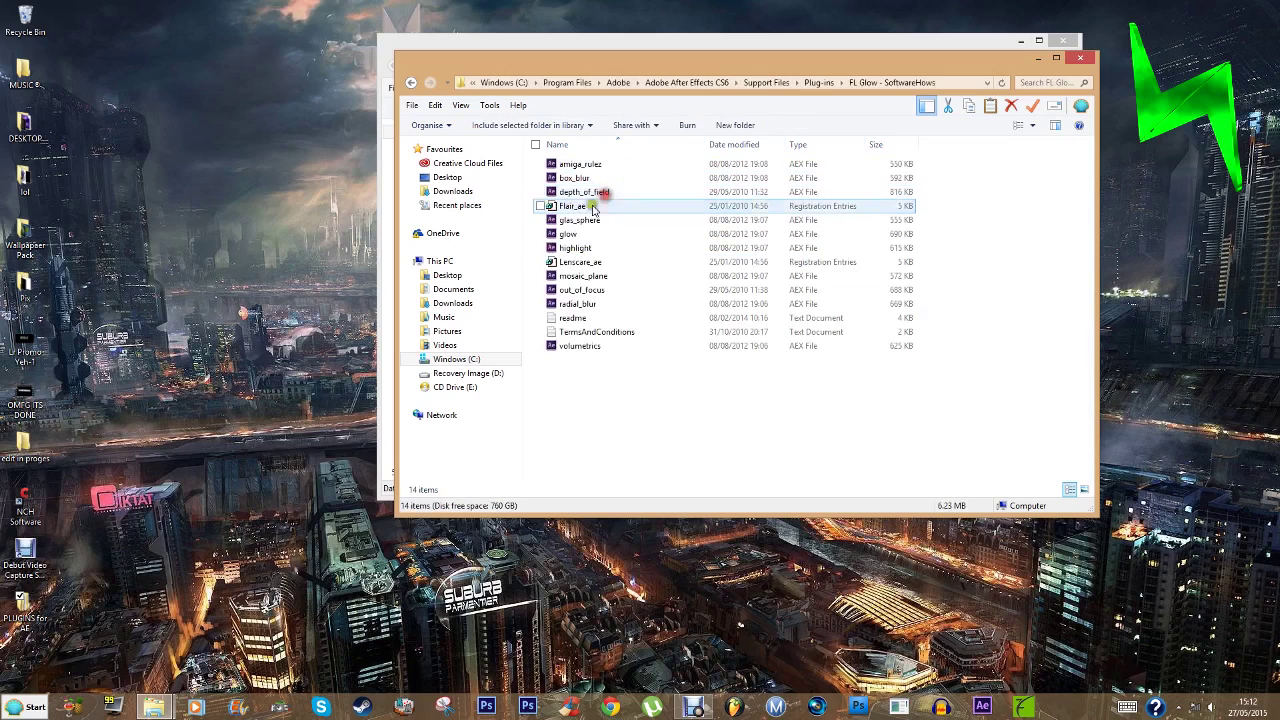
left_click(413, 84)
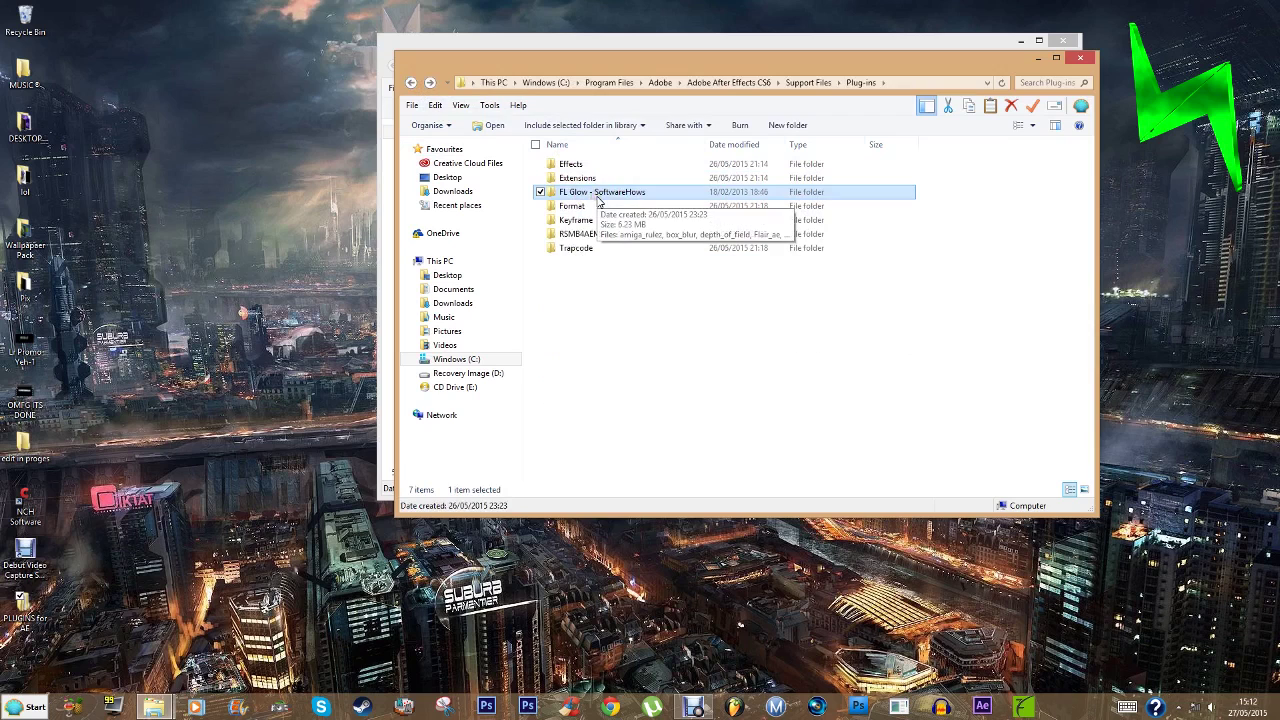
key("Delete")
- Copy the FL Glow - SoftwareHows folder from PLUGINS for AE into the After Effects CS6 Plug-ins folder
mouse_move(155, 707)
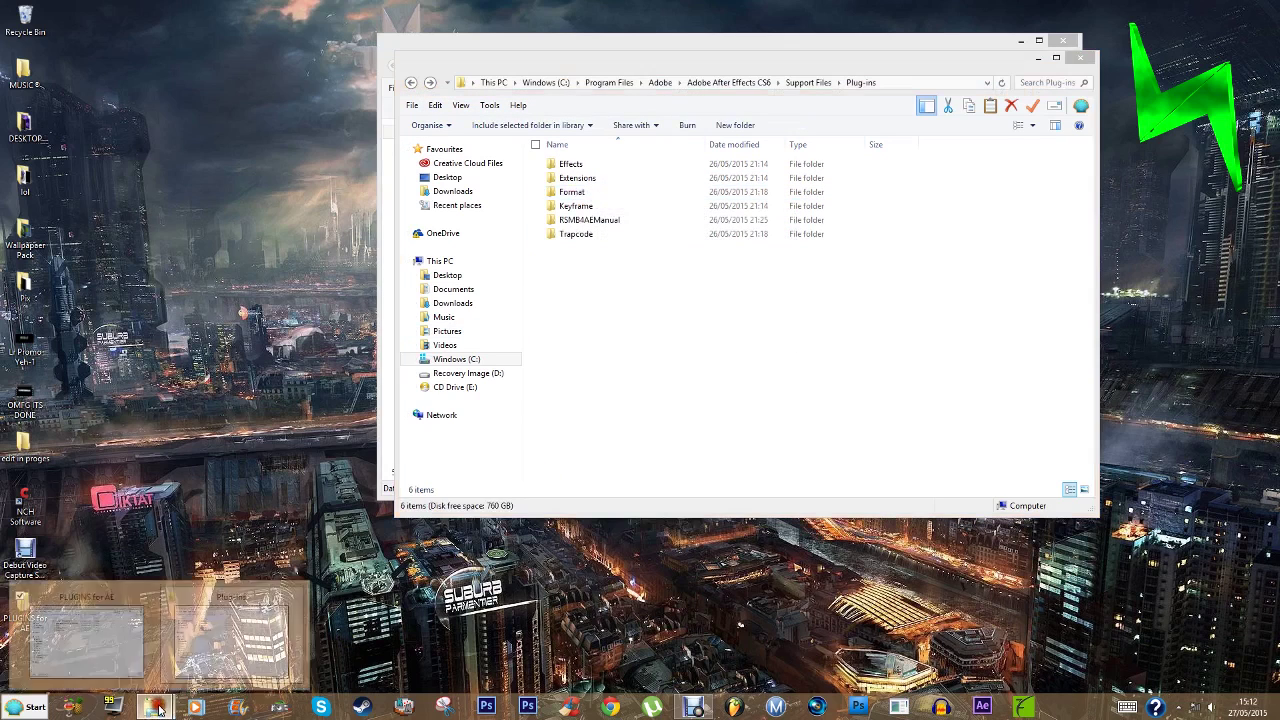
left_click(137, 630)
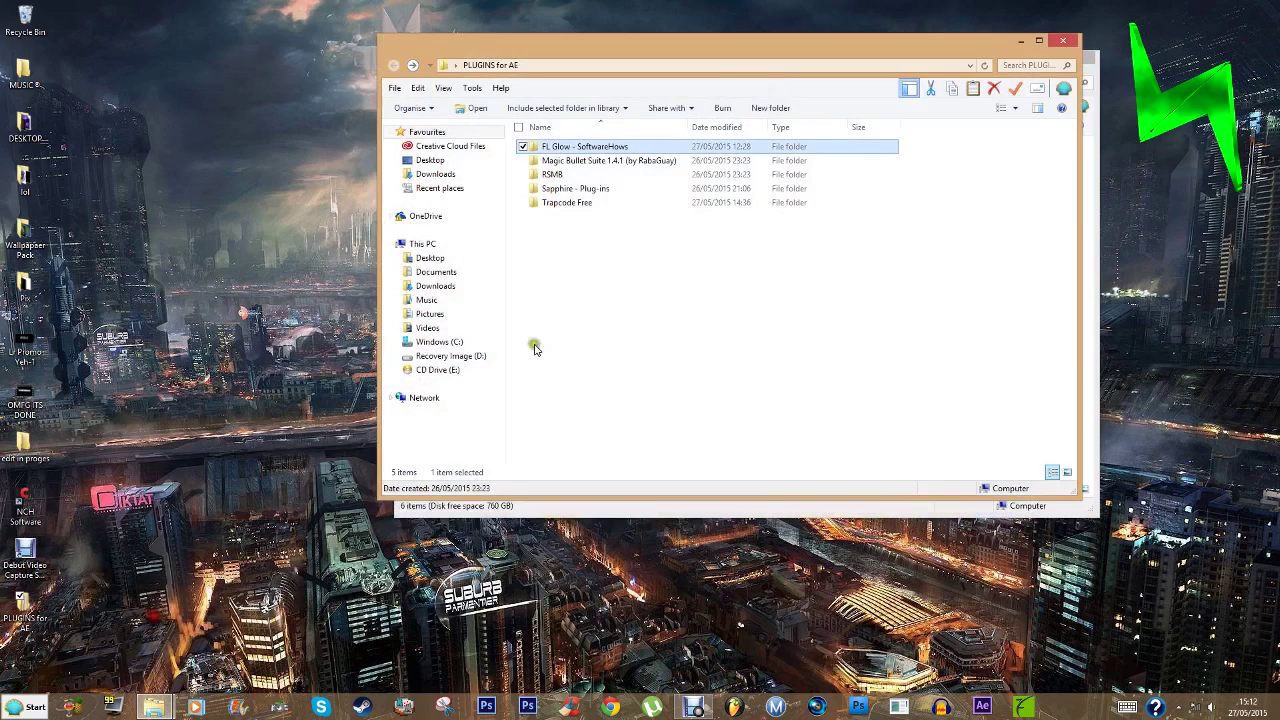
left_click_drag(748, 60, 535, 236)
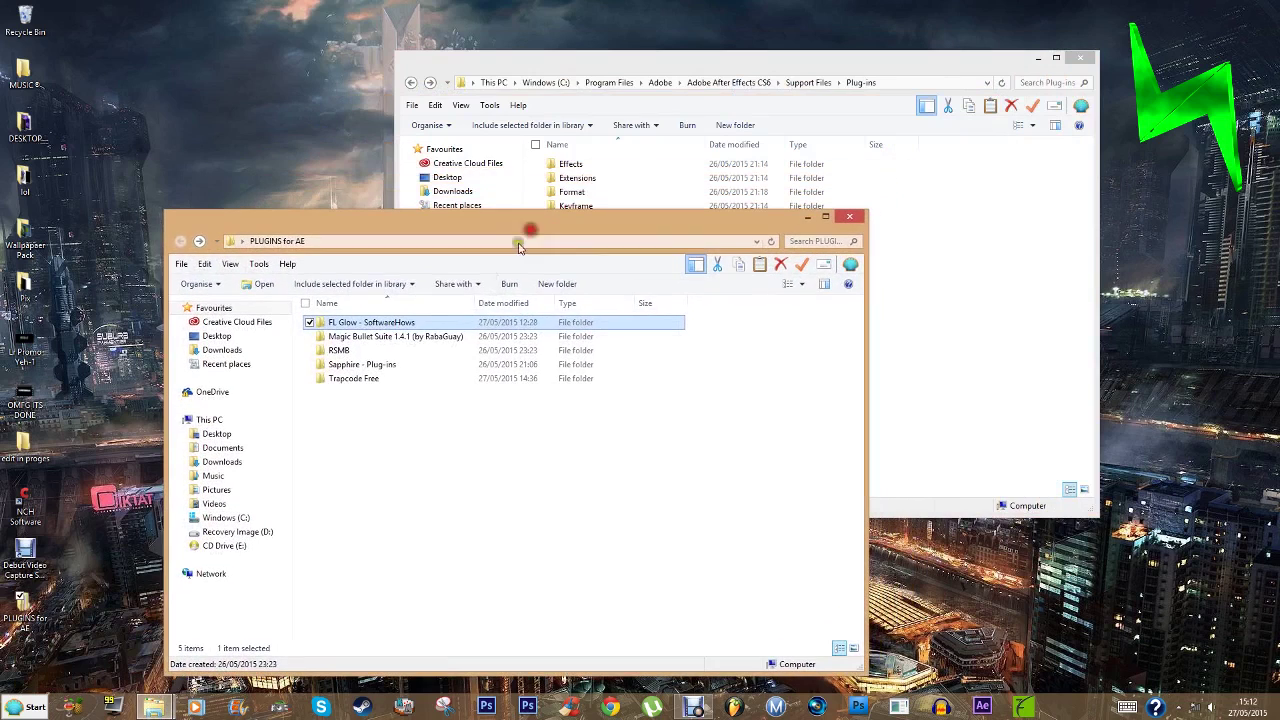
right_click(432, 327)
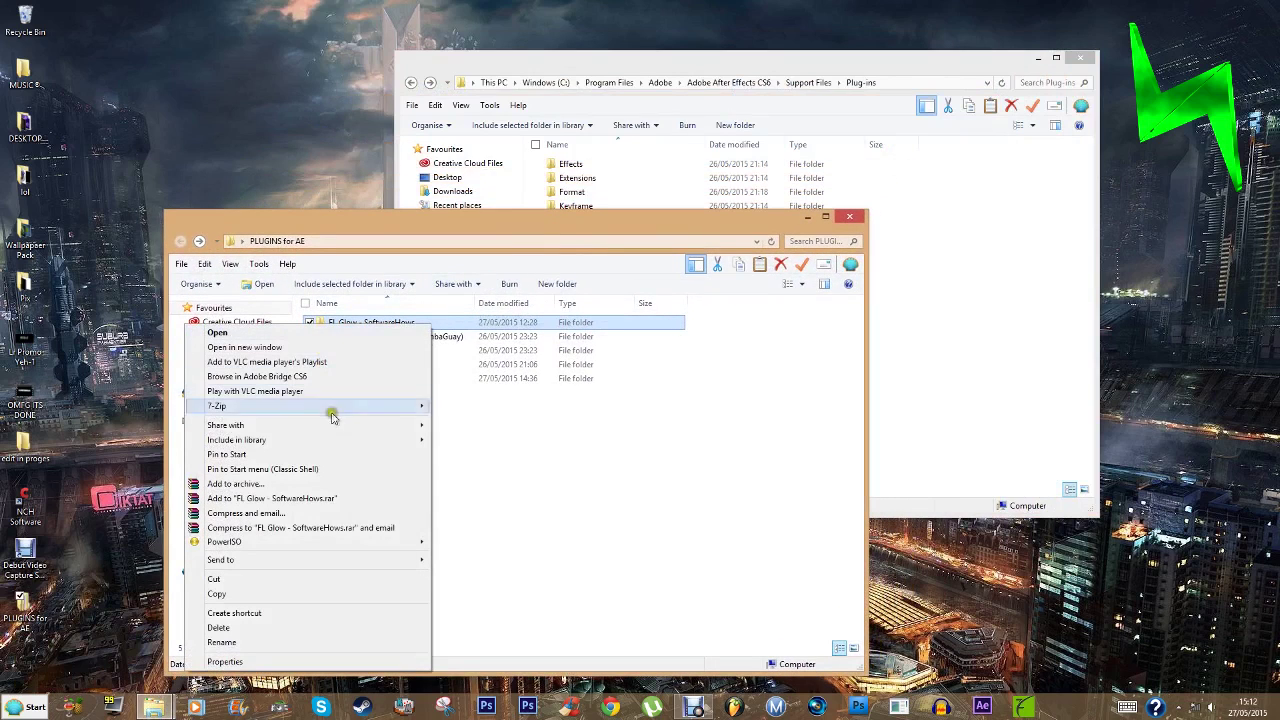
left_click(282, 598)
left_click(1037, 303)
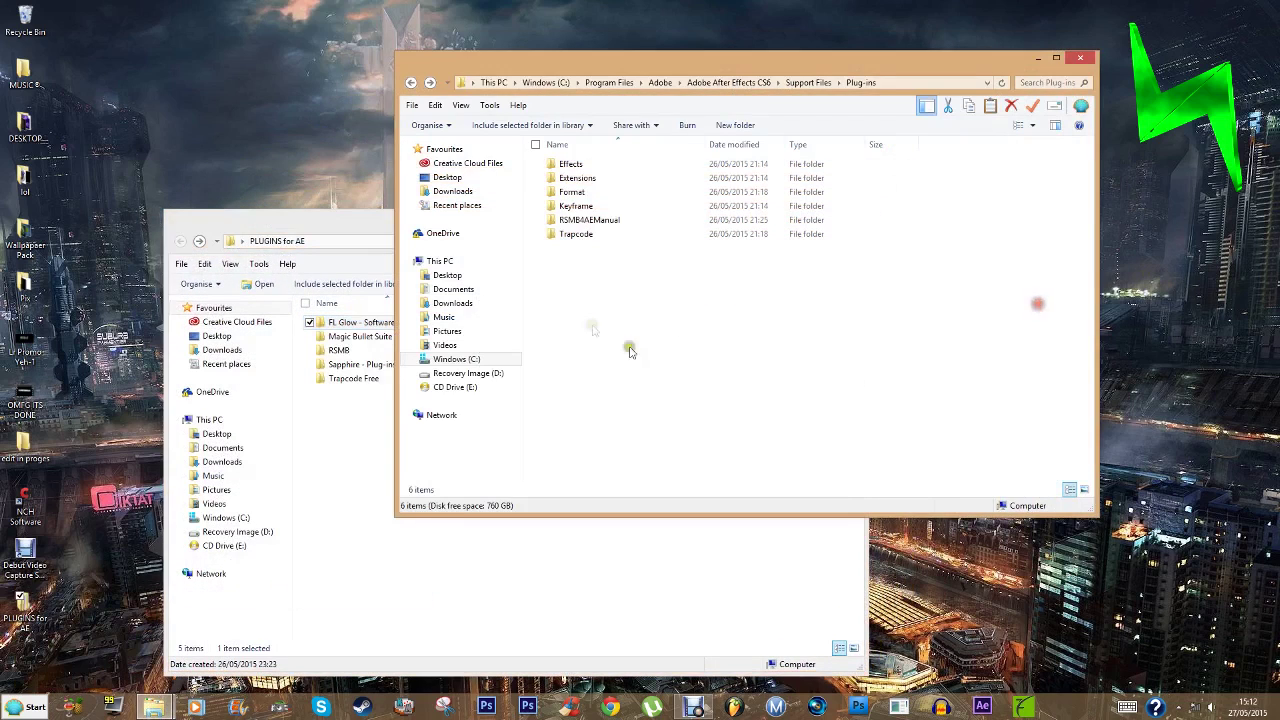
right_click(592, 328)
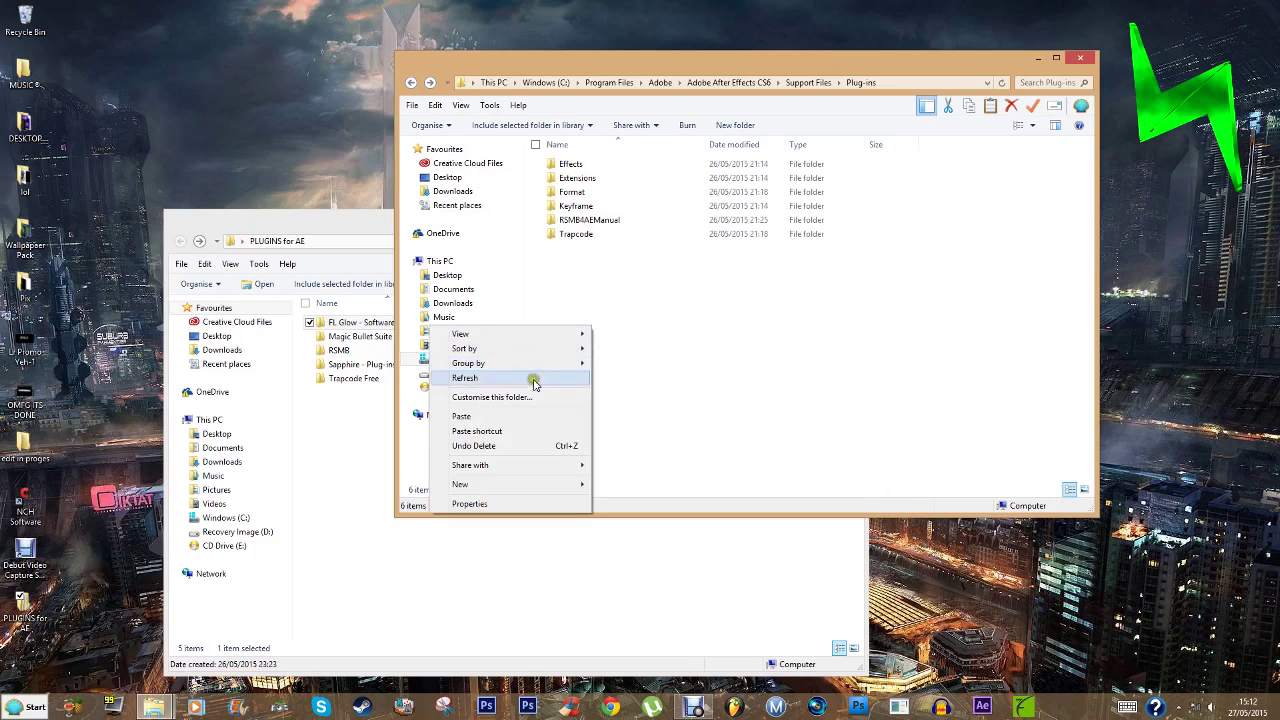
left_click(488, 419)
left_click(605, 264)
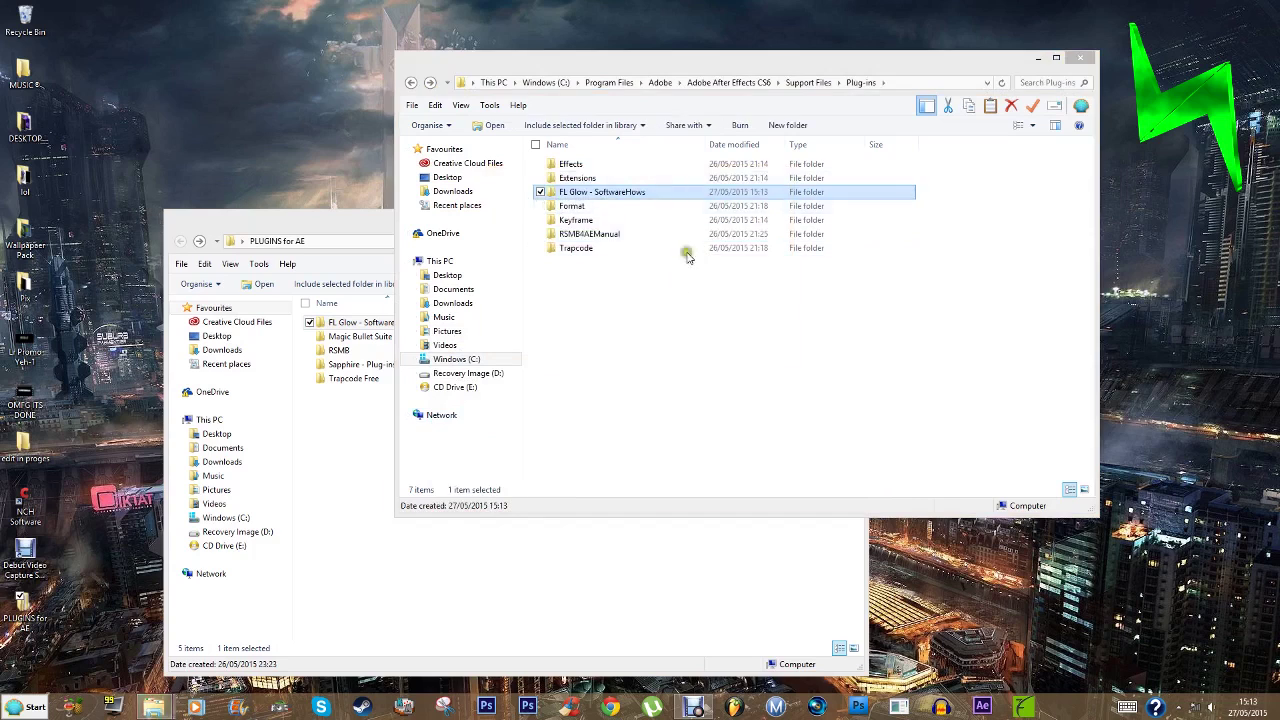
left_click(668, 289)
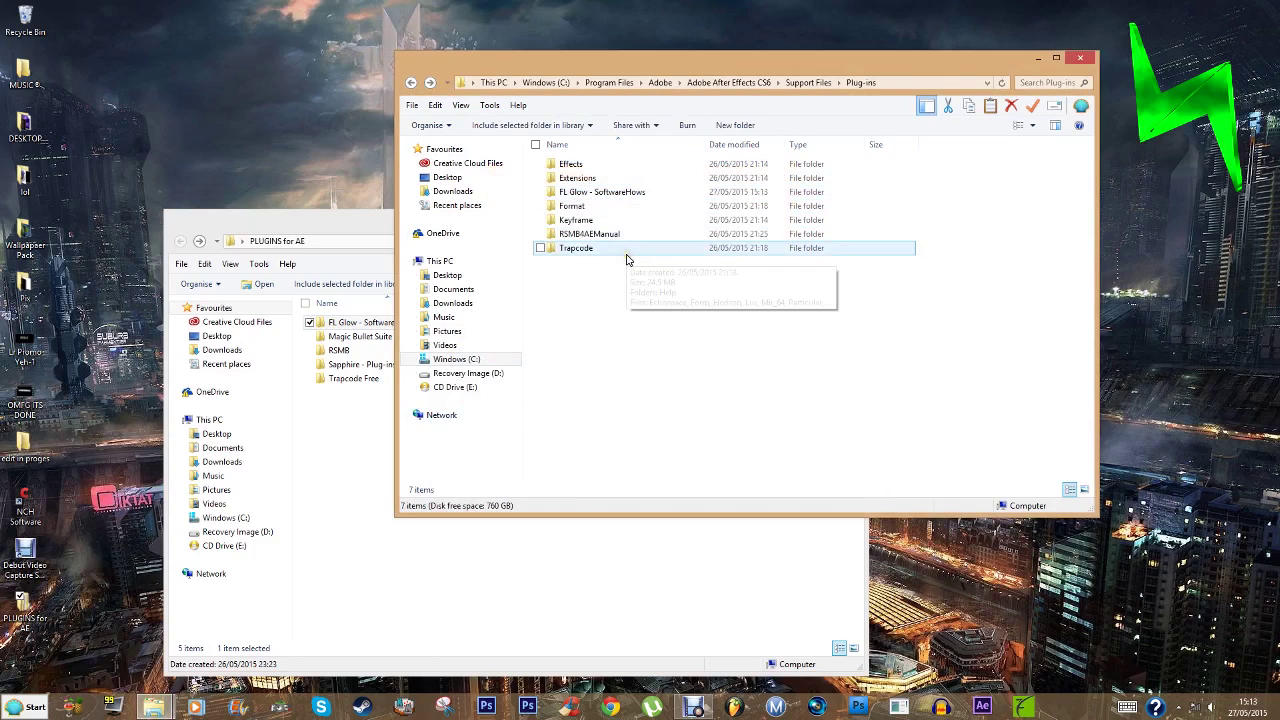
- Close the Plug-ins window and reopen the After Effects CS6 Plug-ins folder in a new File Explorer window via Program Files
left_click(1055, 57)
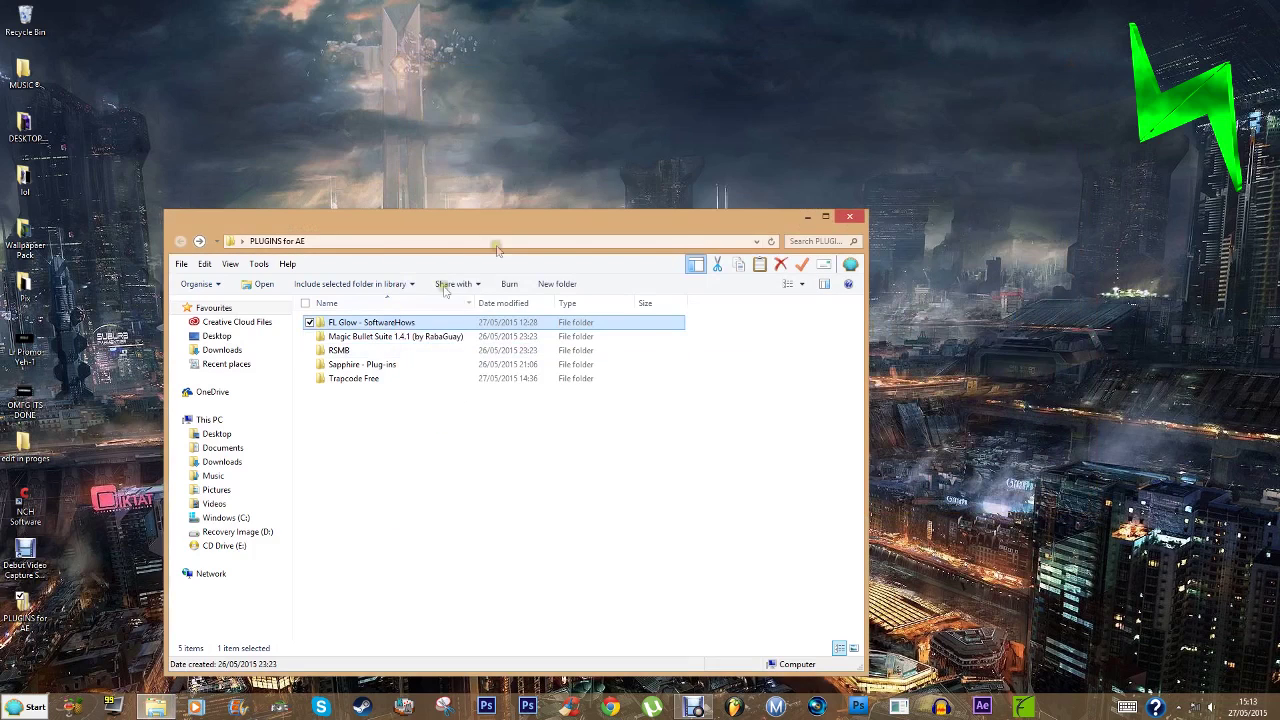
left_click_drag(490, 222, 651, 152)
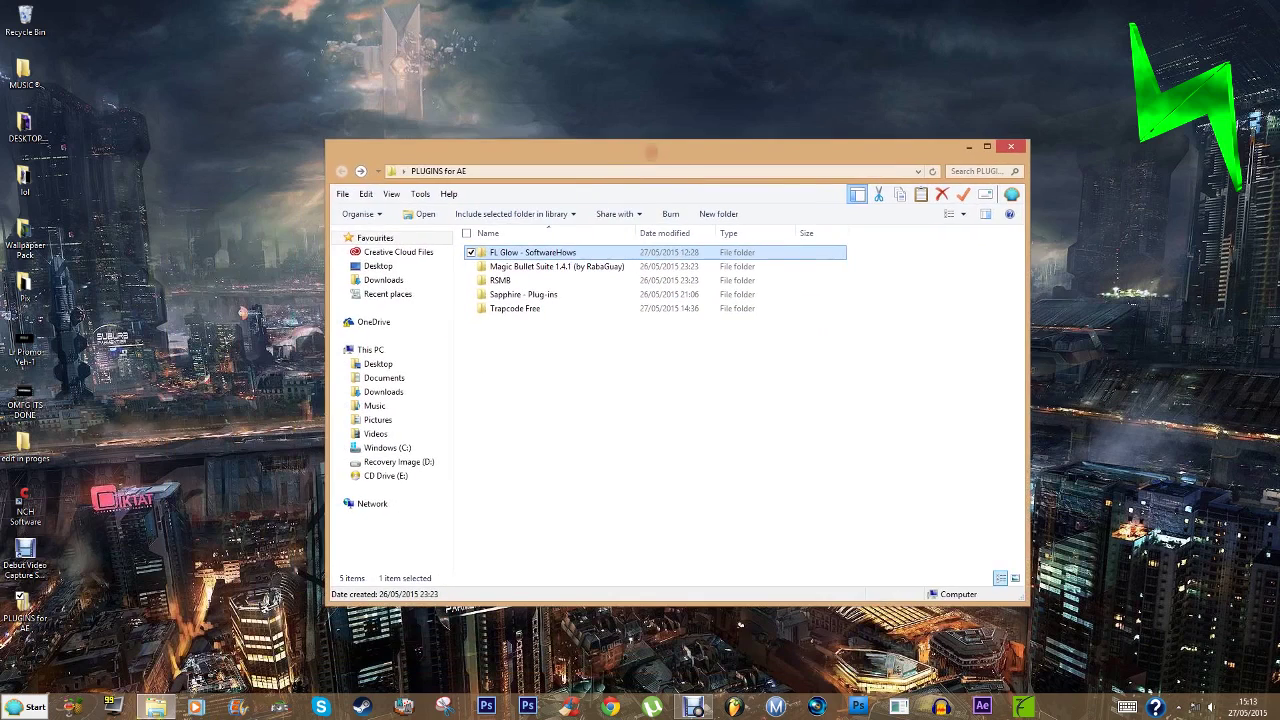
right_click(155, 707)
left_click(541, 293)
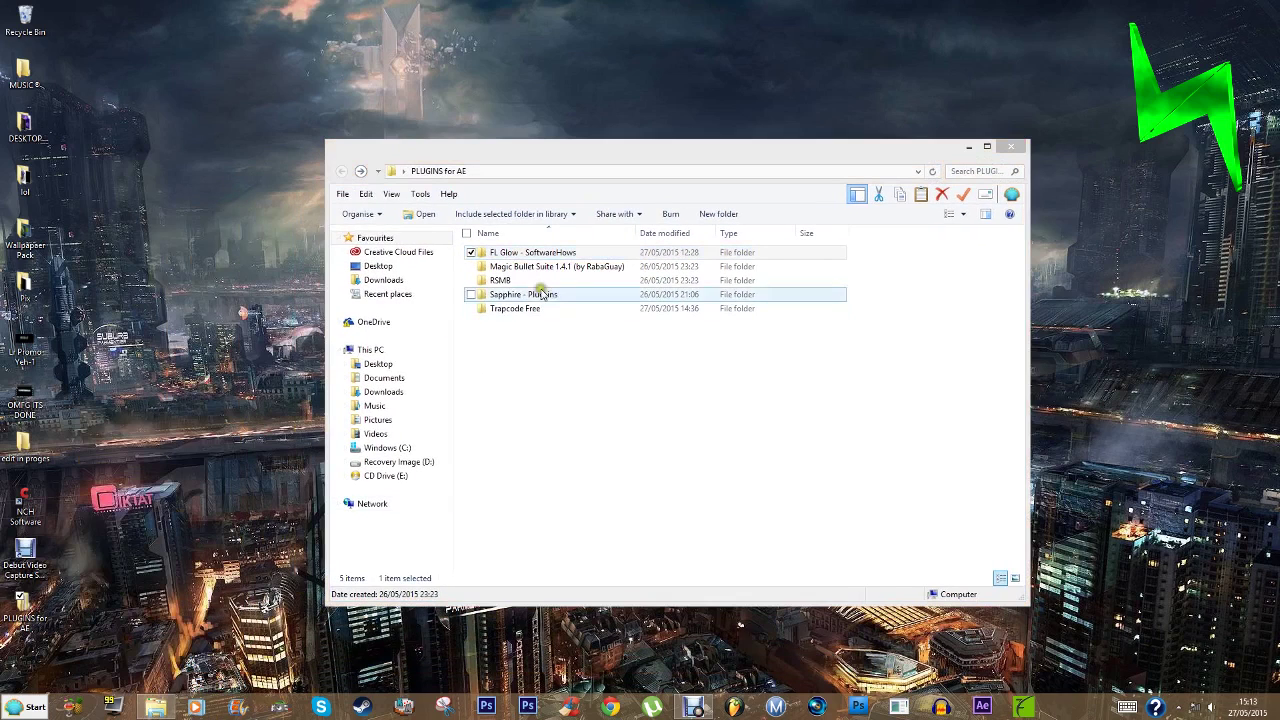
double_click(584, 375)
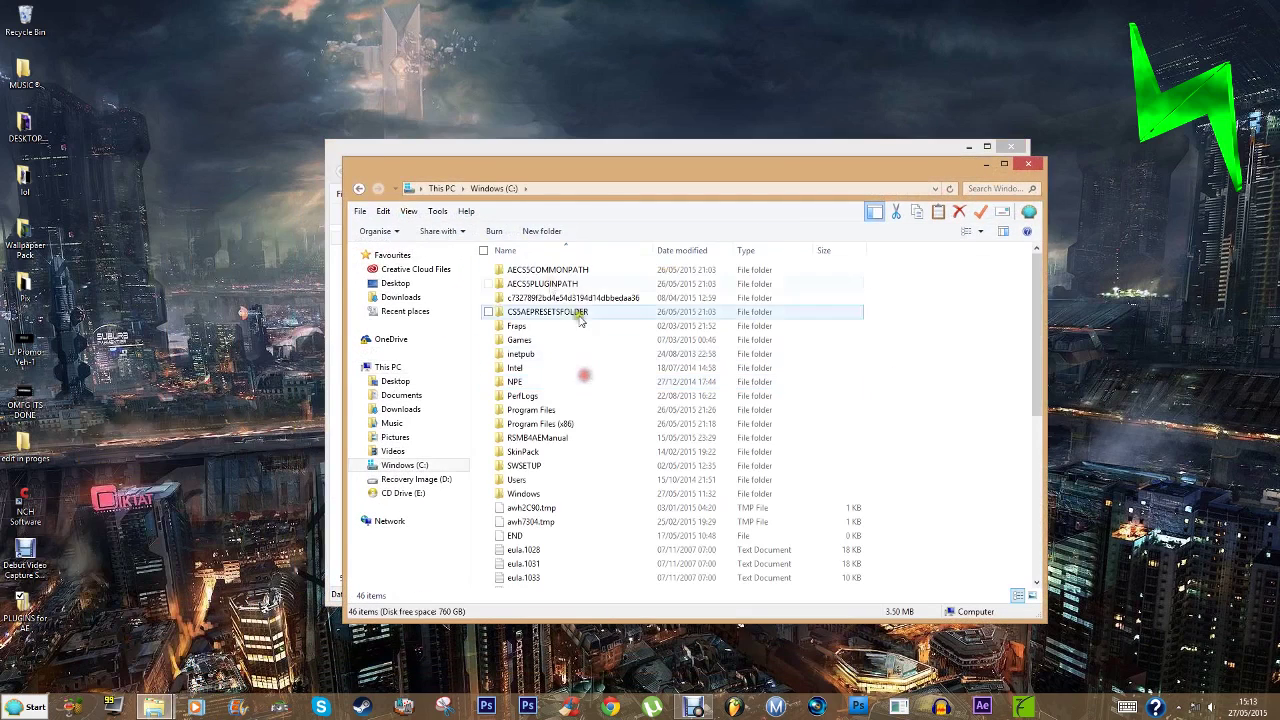
double_click(540, 410)
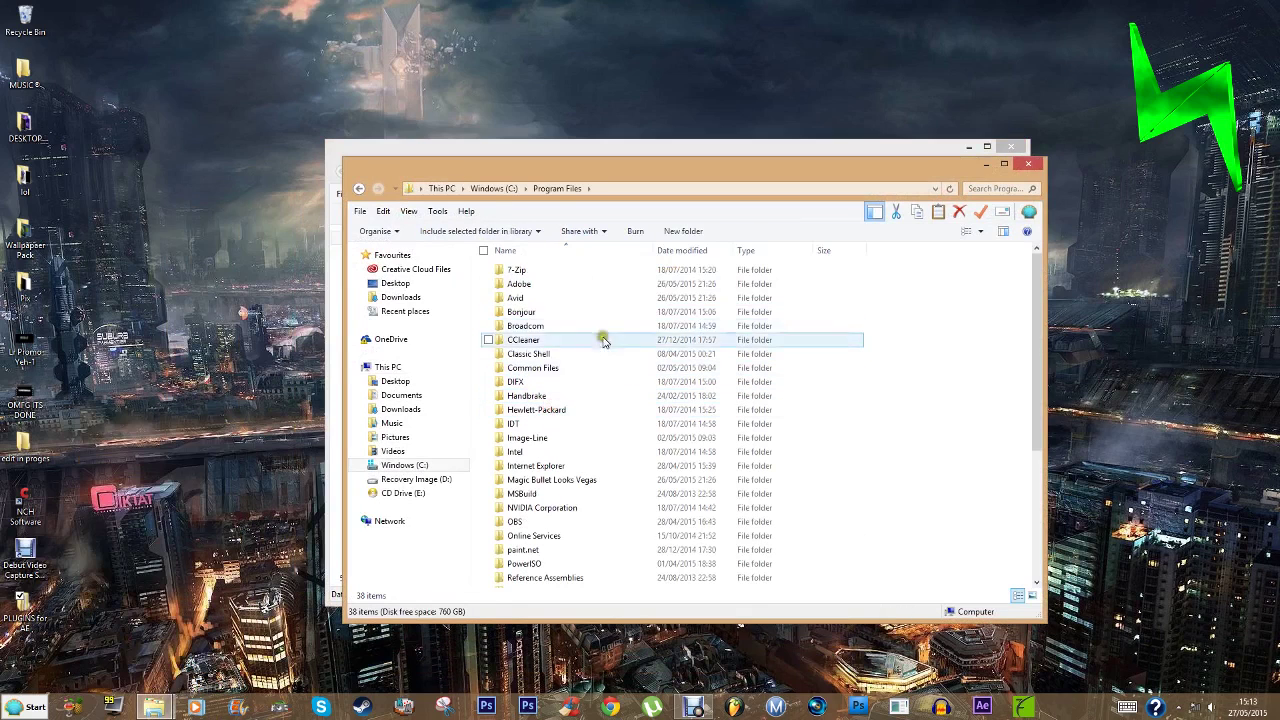
double_click(606, 284)
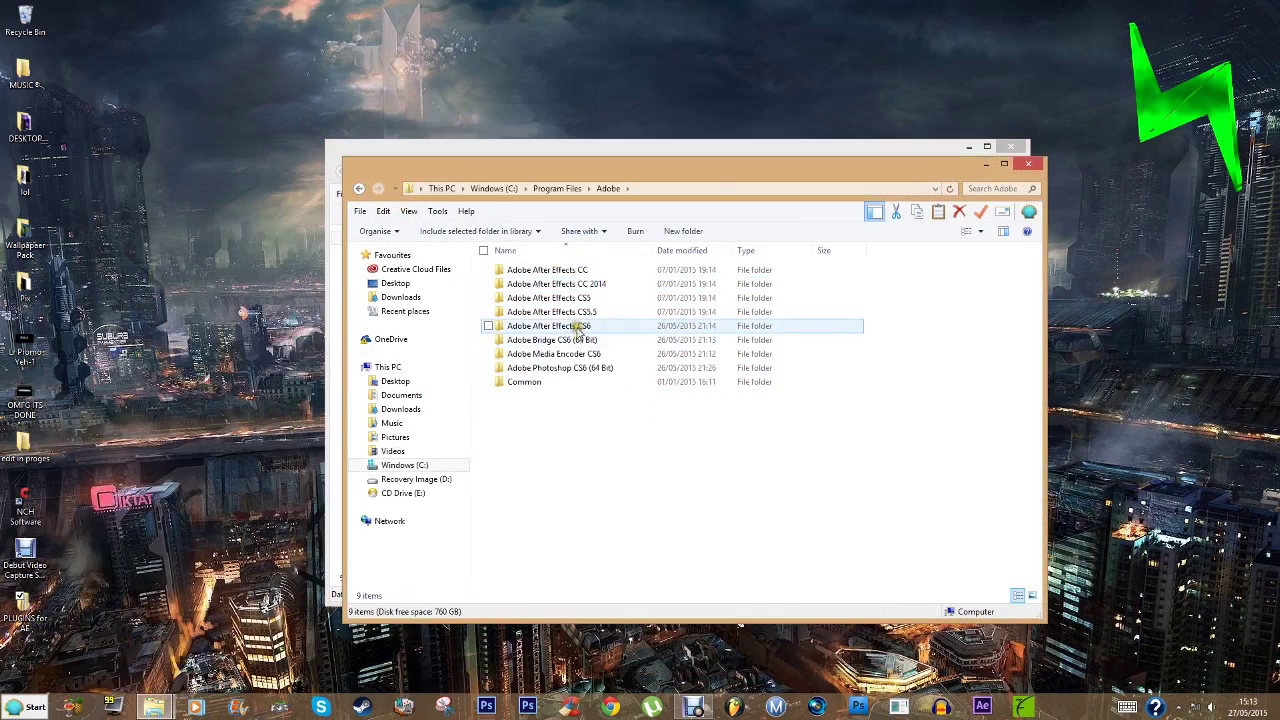
double_click(578, 328)
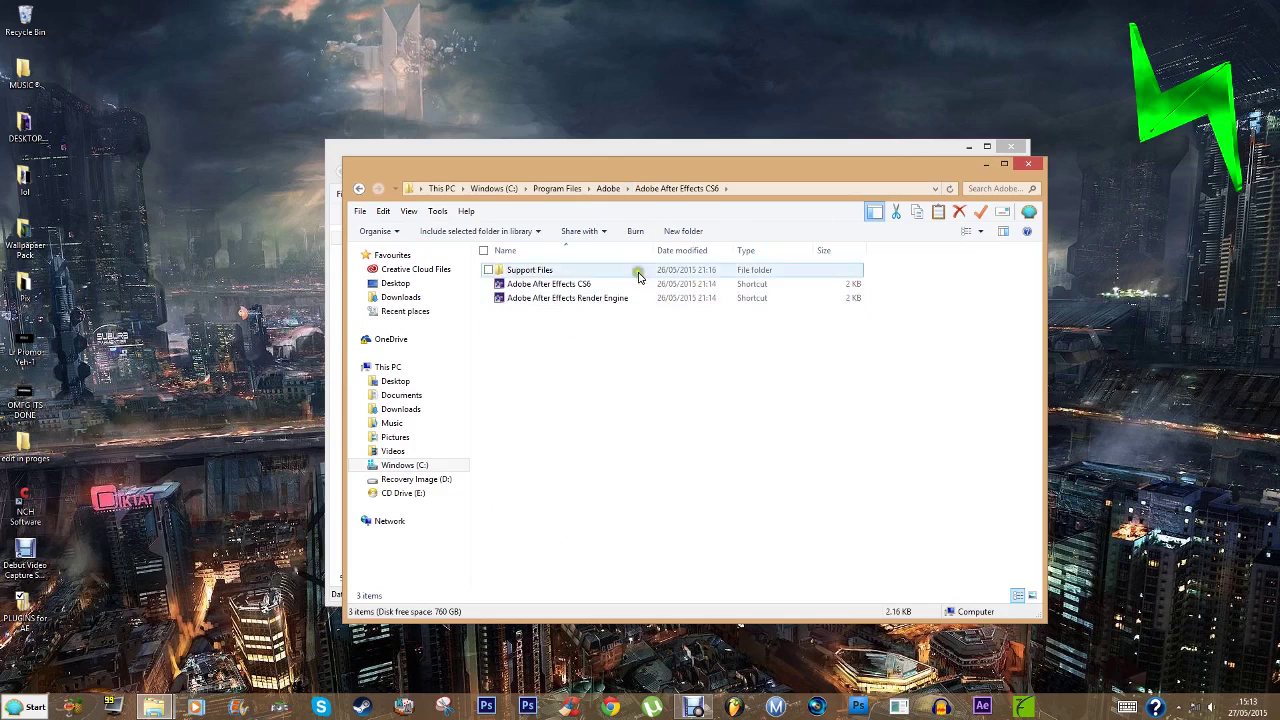
double_click(535, 270)
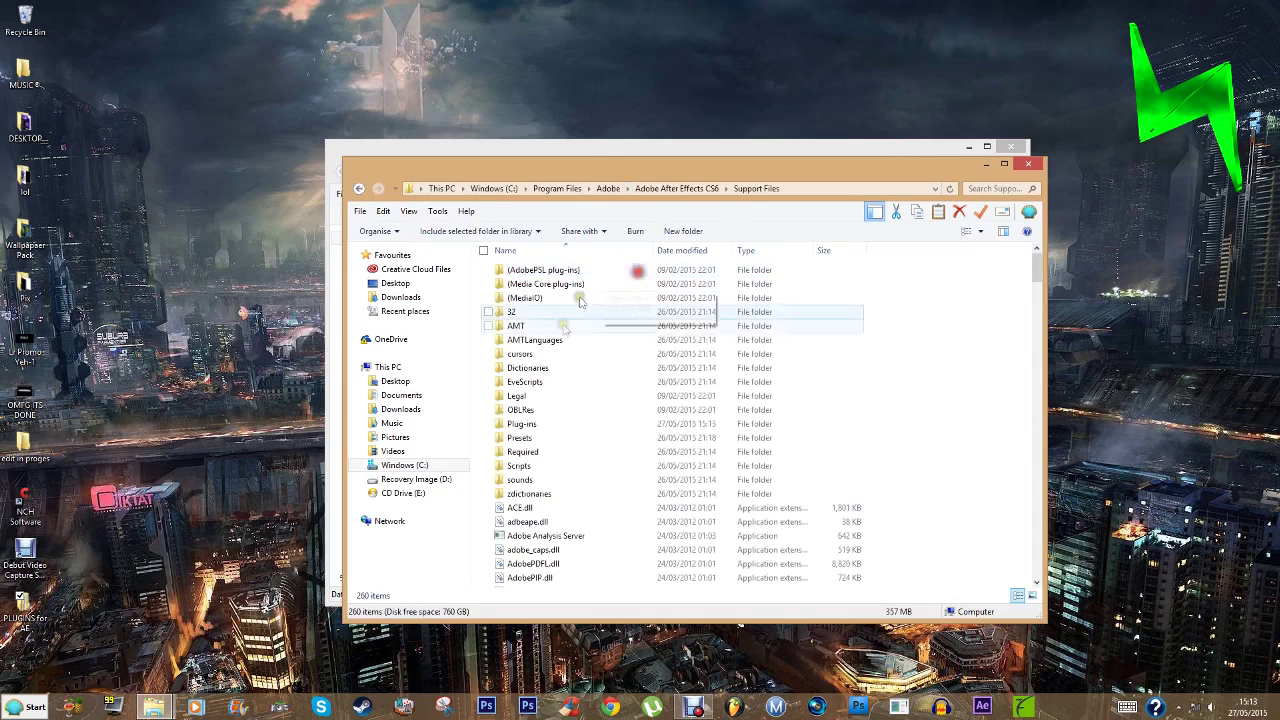
double_click(569, 423)
- Examine the RSMB folder in PLUGINS for AE and its RSMB Serial text file, and return to the parent folder
left_click(667, 143)
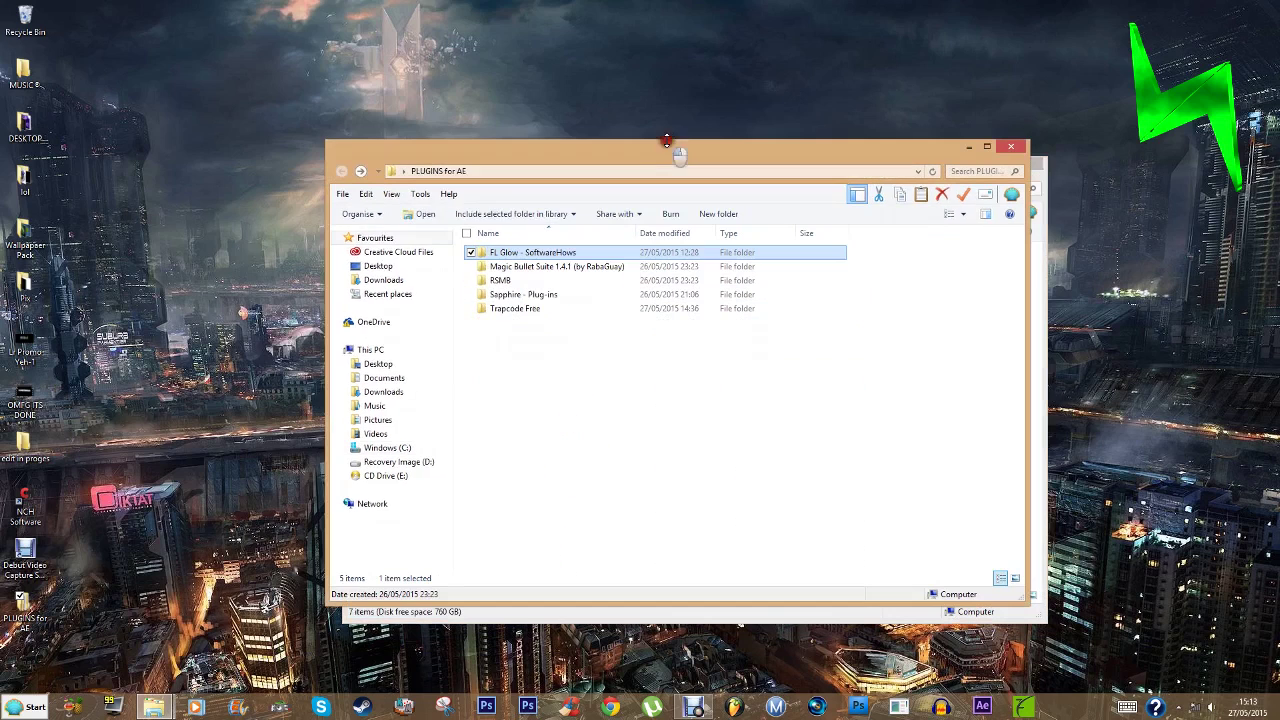
double_click(543, 280)
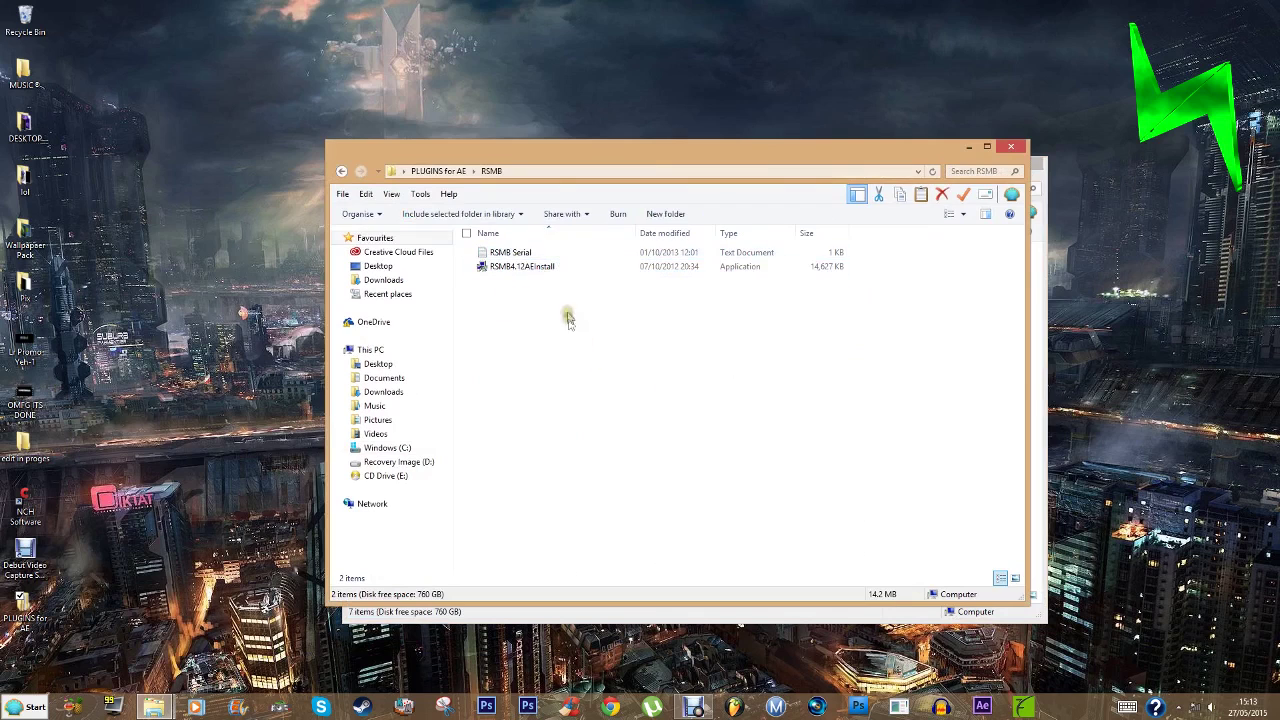
double_click(519, 256)
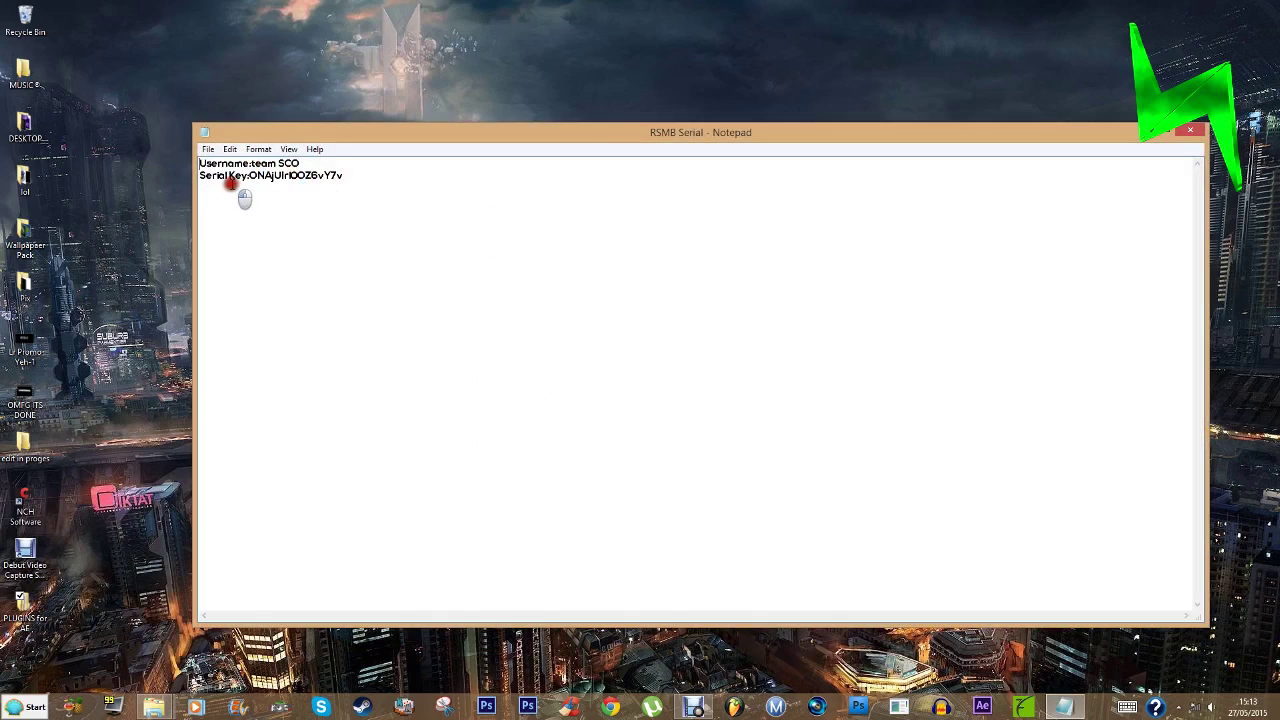
left_click(1188, 132)
key("BackSpace")
- Launch sapphire-ae-install-6.13 from the GenArts Sapphire Plug-ins 6.1-1.3 for After Effects folder and accept the license agreement
double_click(531, 294)
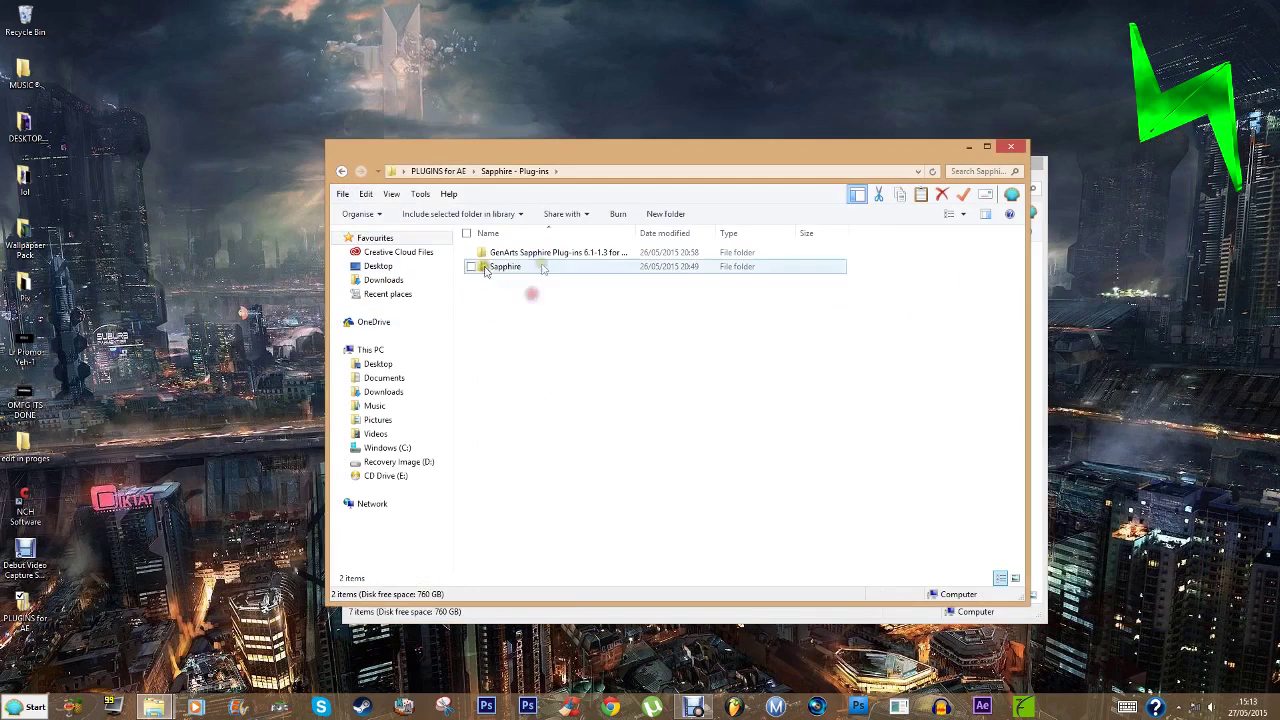
double_click(568, 252)
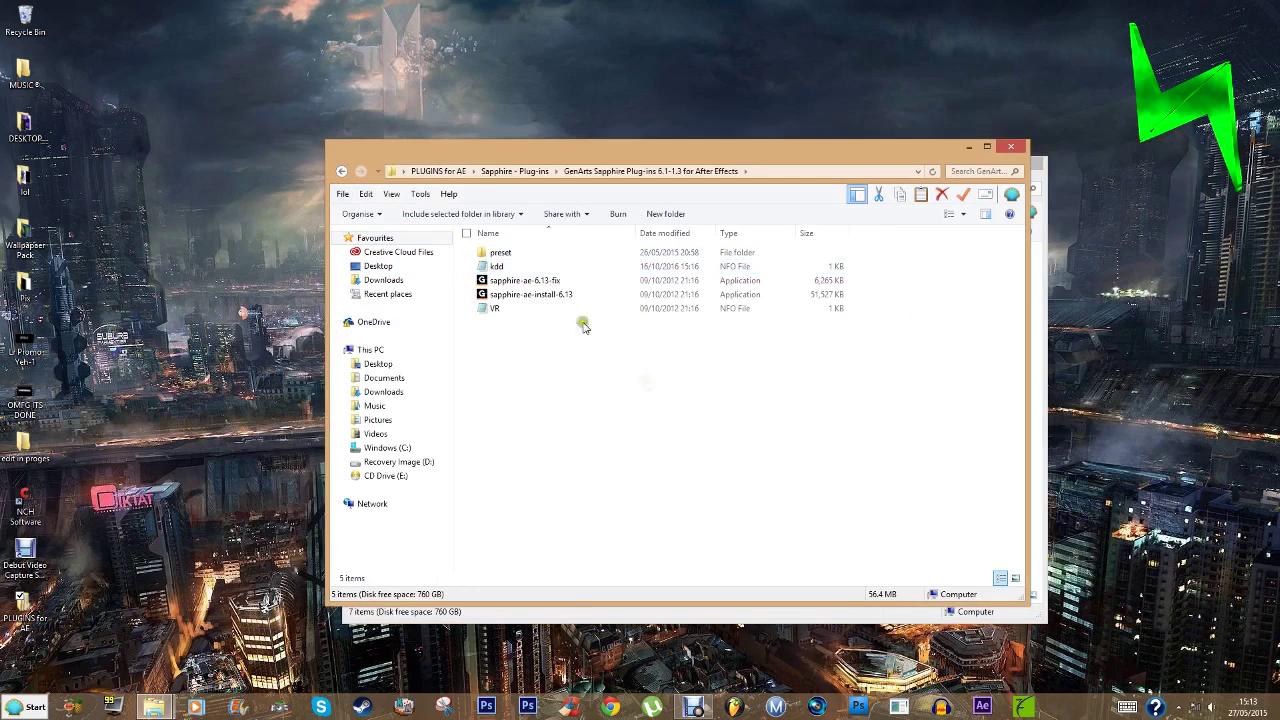
double_click(560, 294)
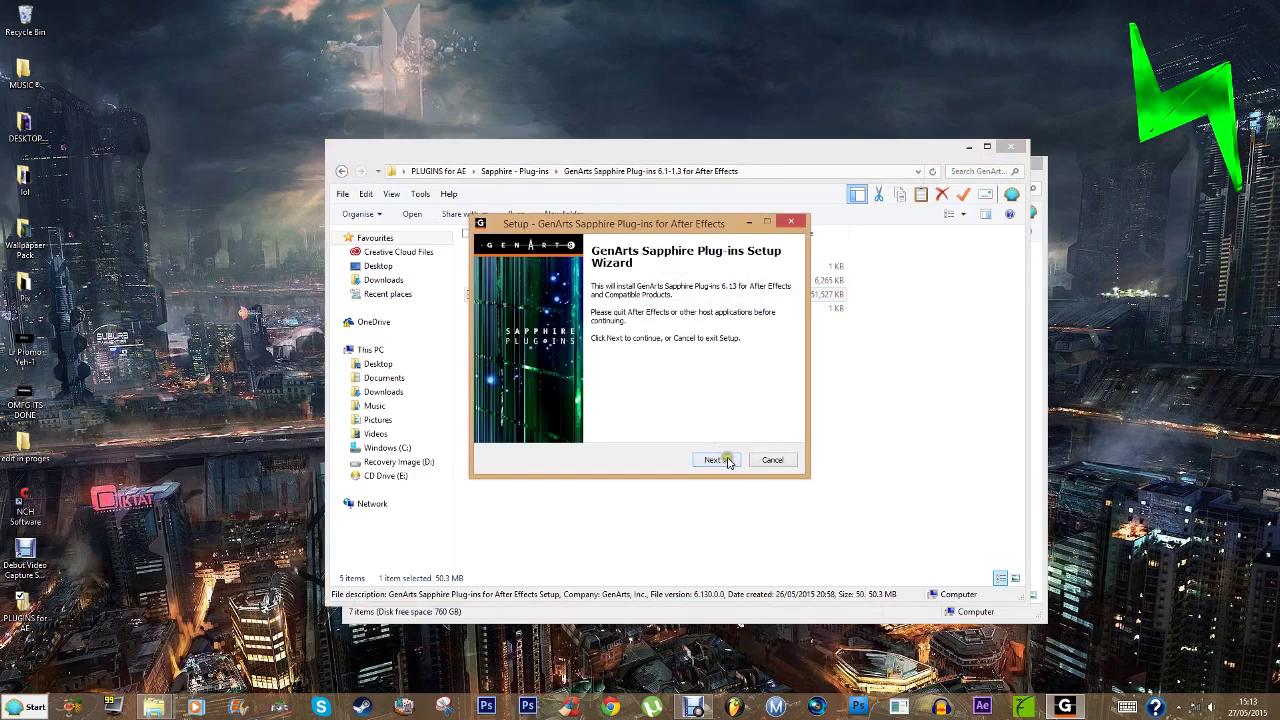
left_click(727, 459)
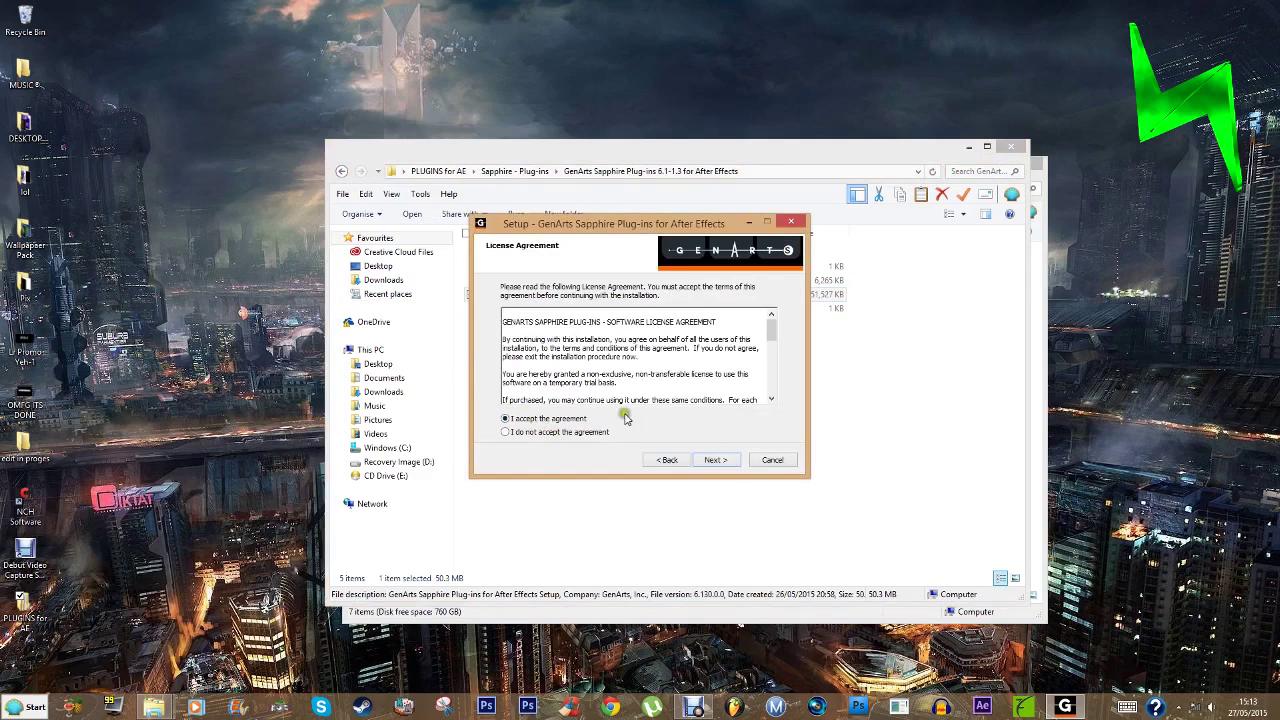
left_click(721, 463)
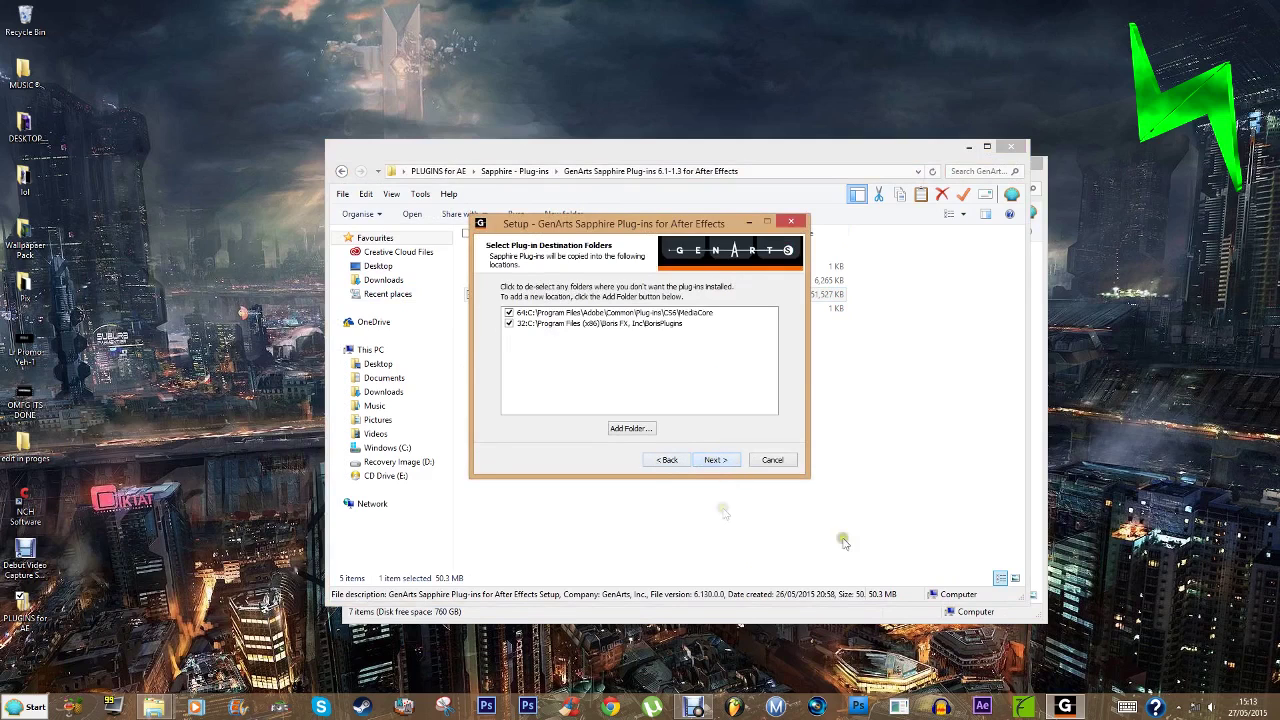
left_click(630, 428)
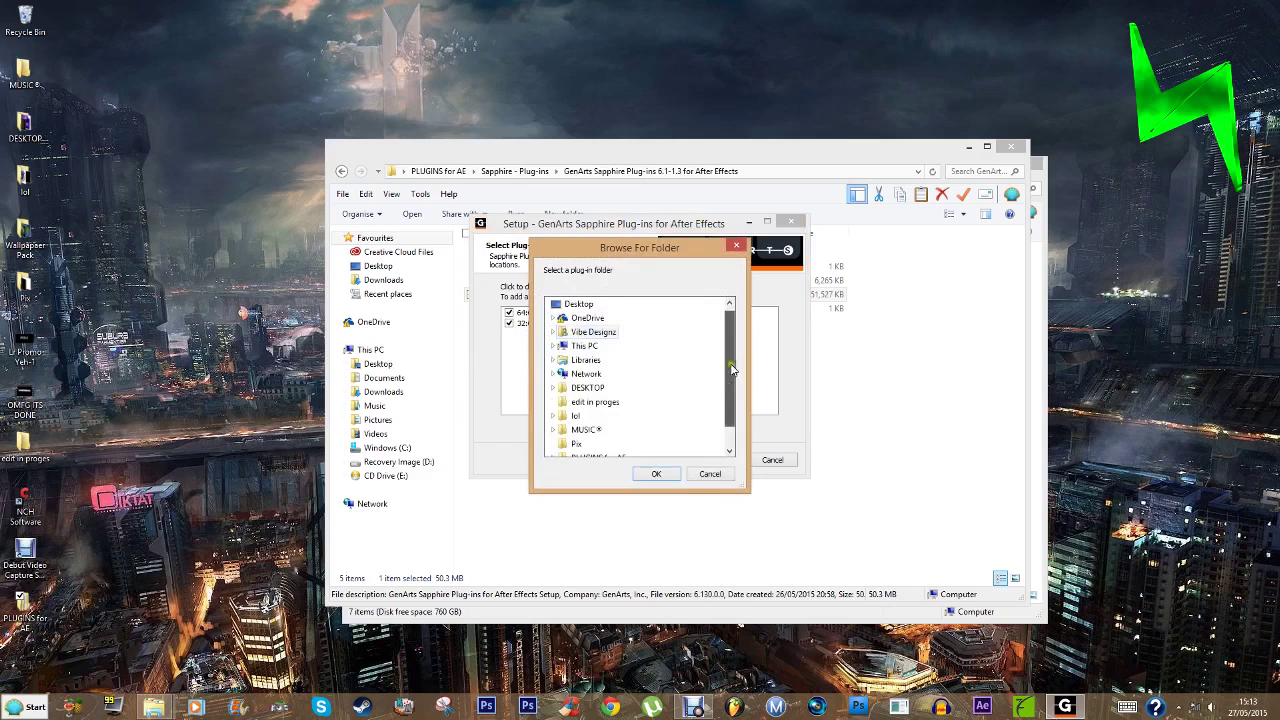
left_click_drag(731, 369, 731, 417)
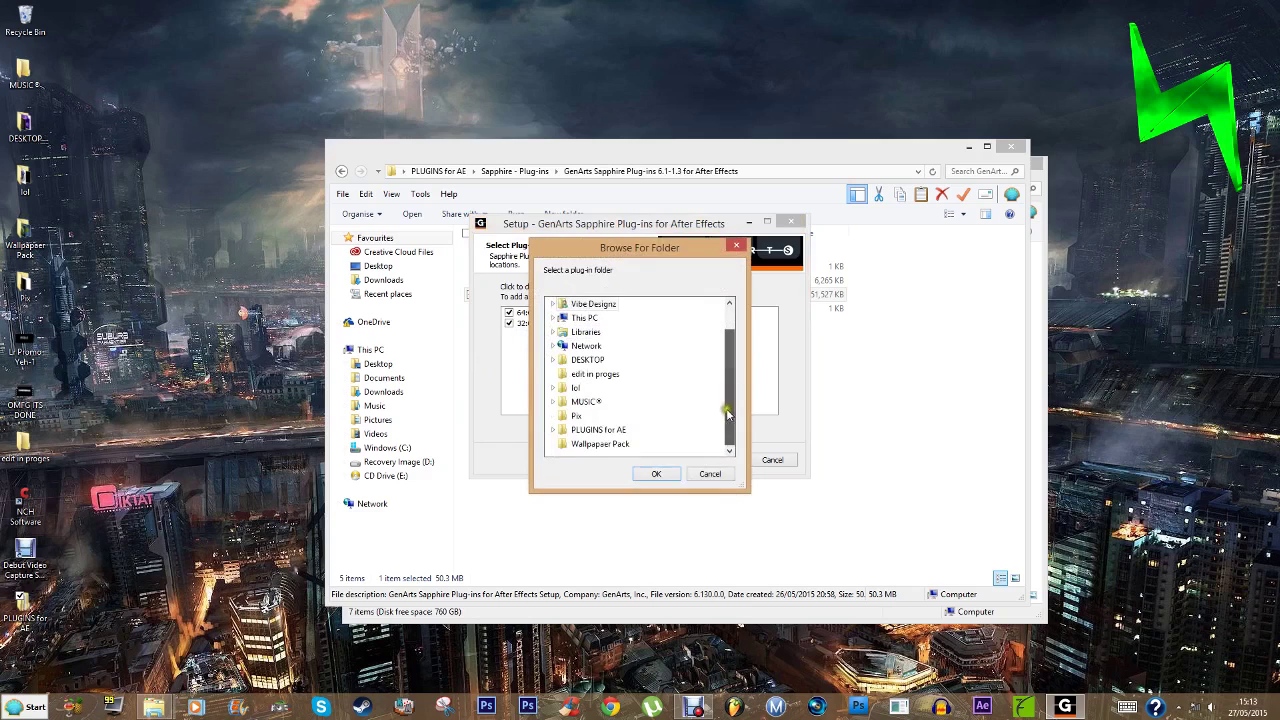
left_click(707, 474)
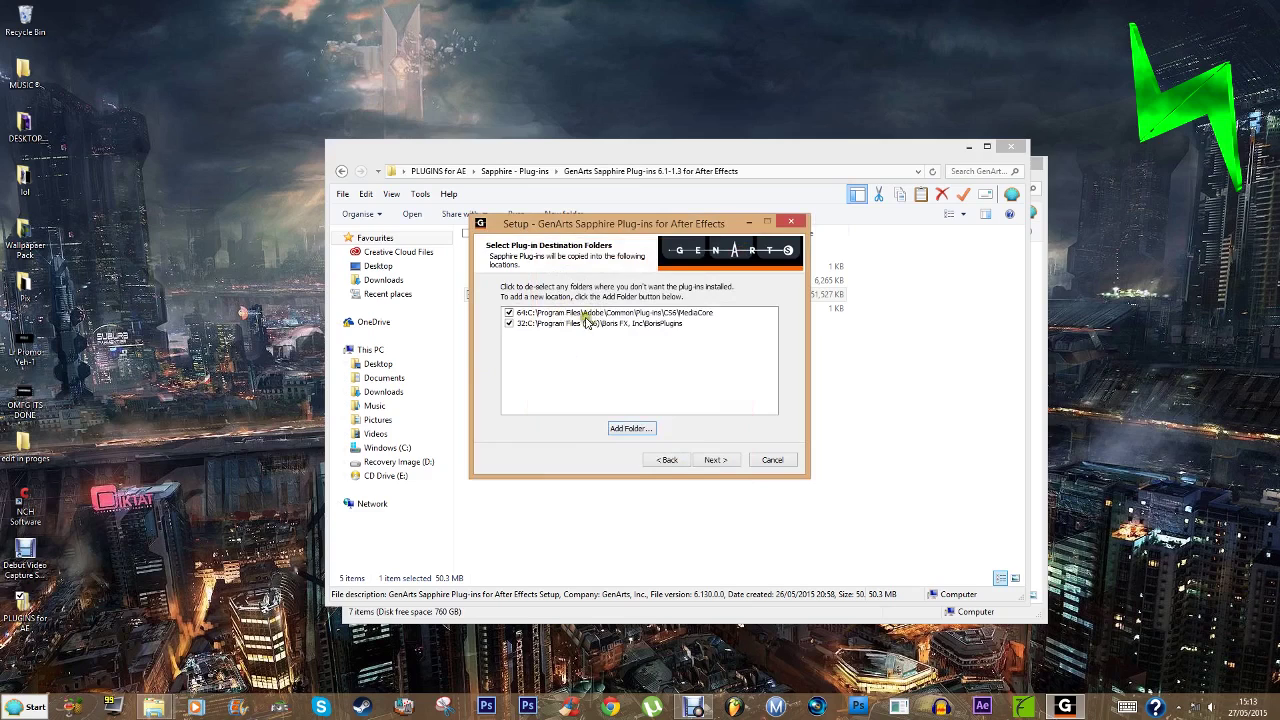
- Keep both the CS6 MediaCore and BorisPlugins destination folders and start the Sapphire installation
left_click(716, 460)
left_click(718, 461)
left_click(718, 461)
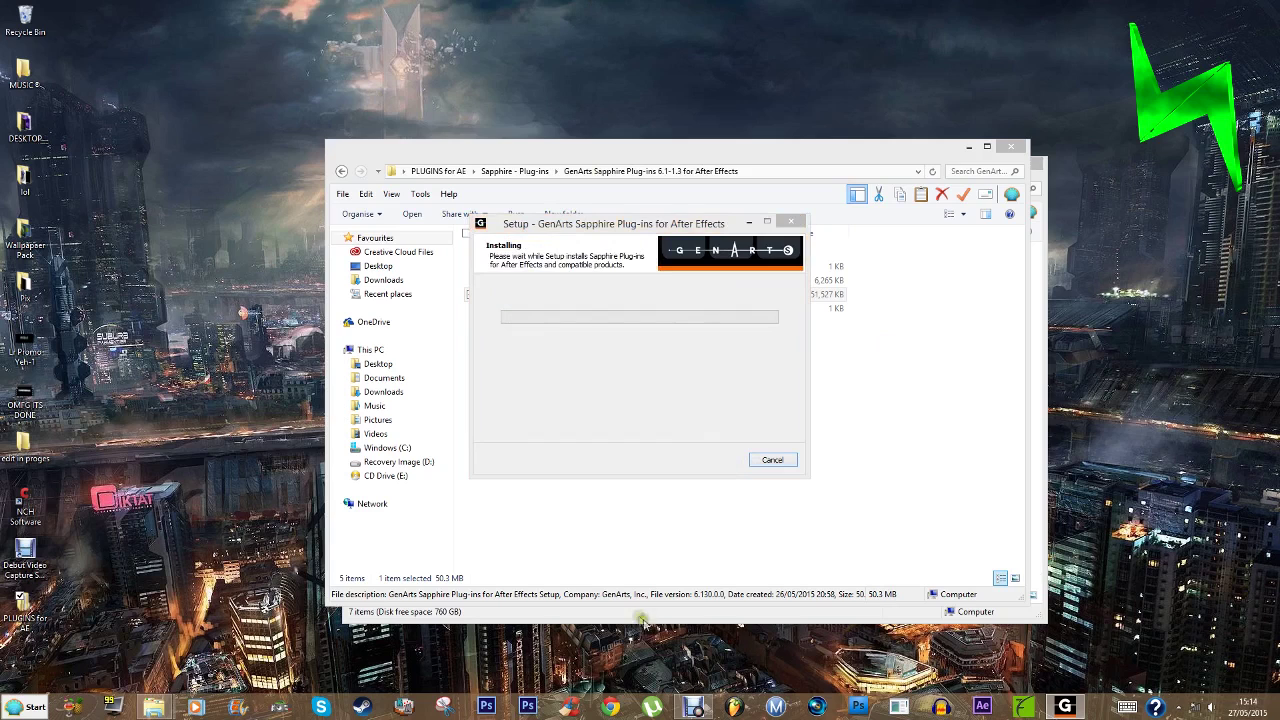
left_click(694, 707)
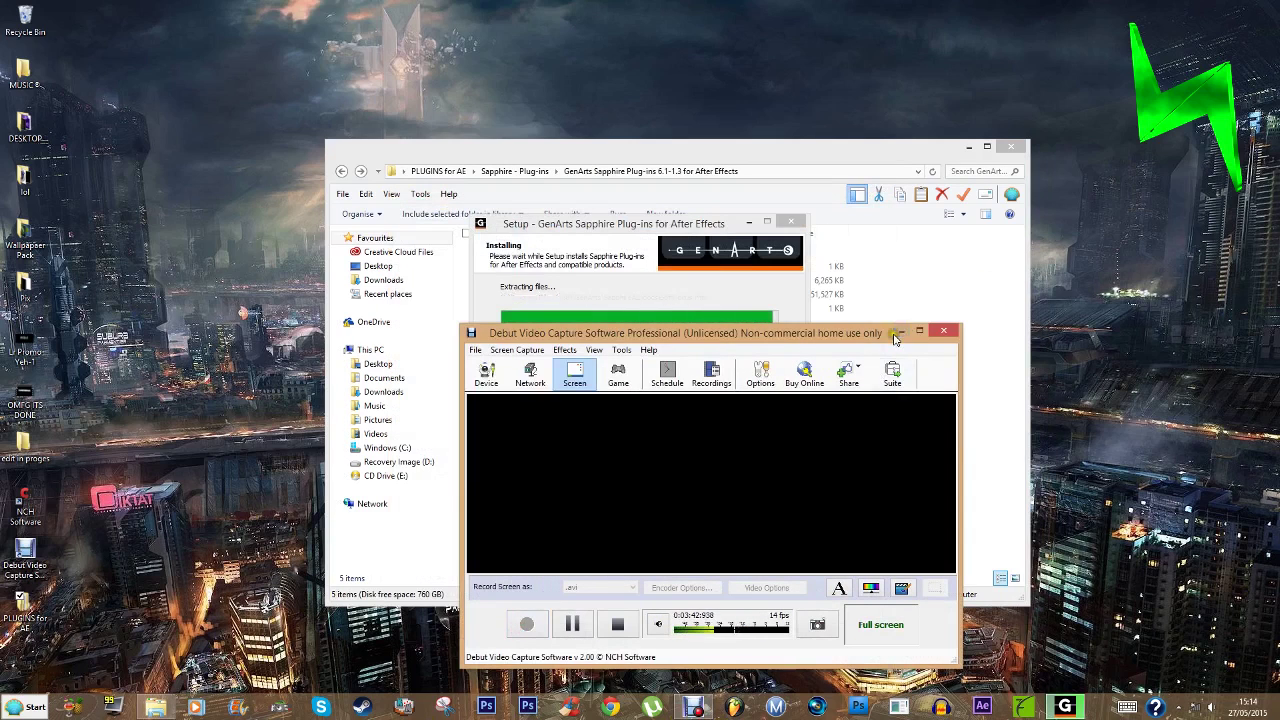
left_click(901, 331)
left_click_drag(658, 225, 689, 326)
left_click(547, 303)
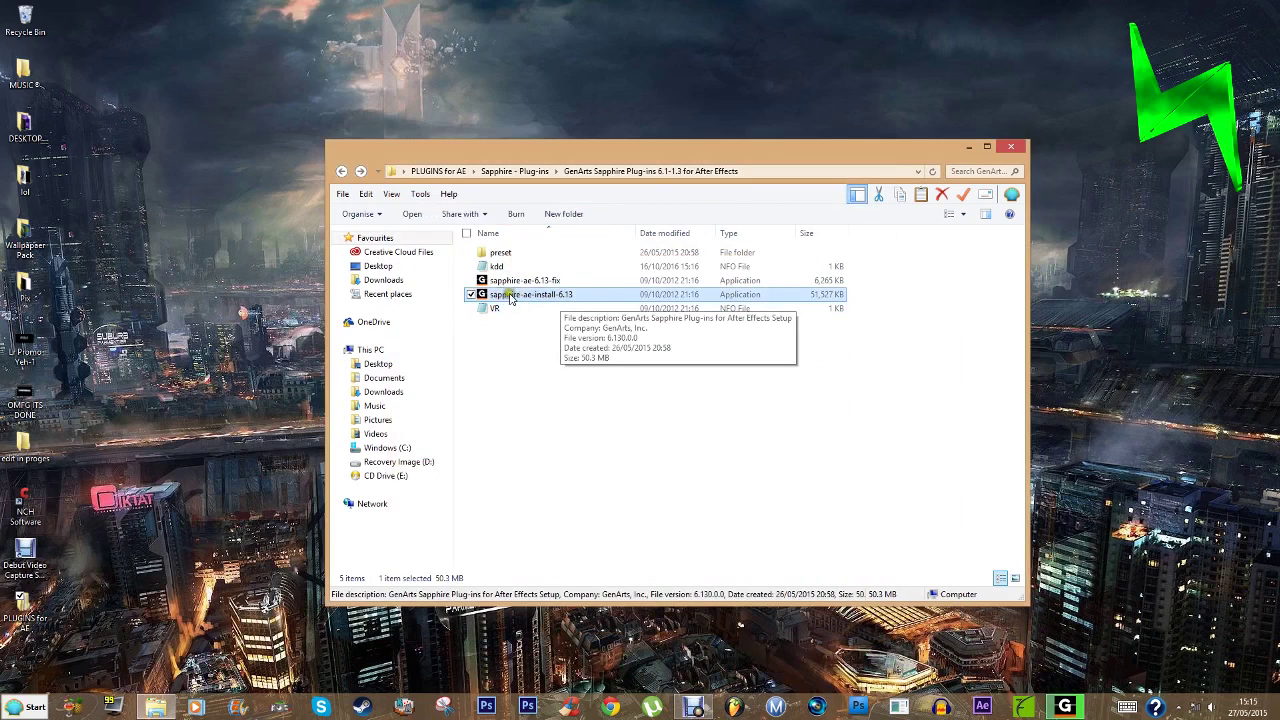
right_click(981, 708)
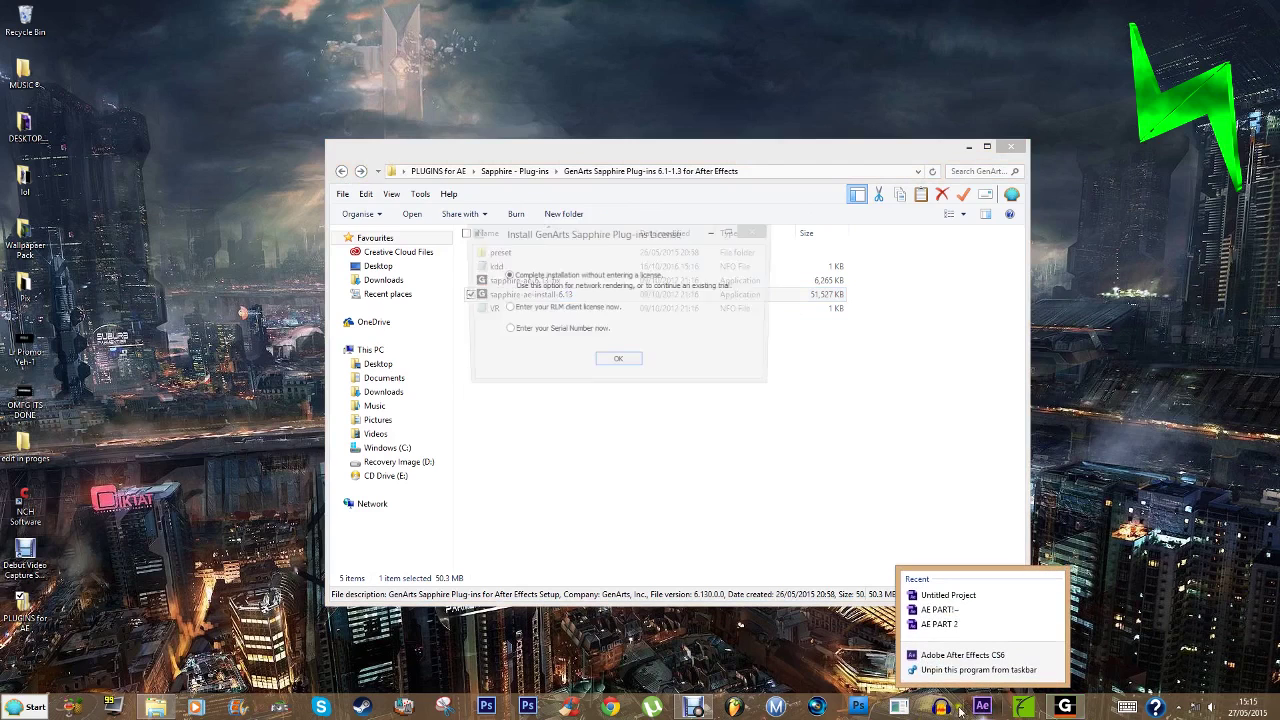
left_click(756, 583)
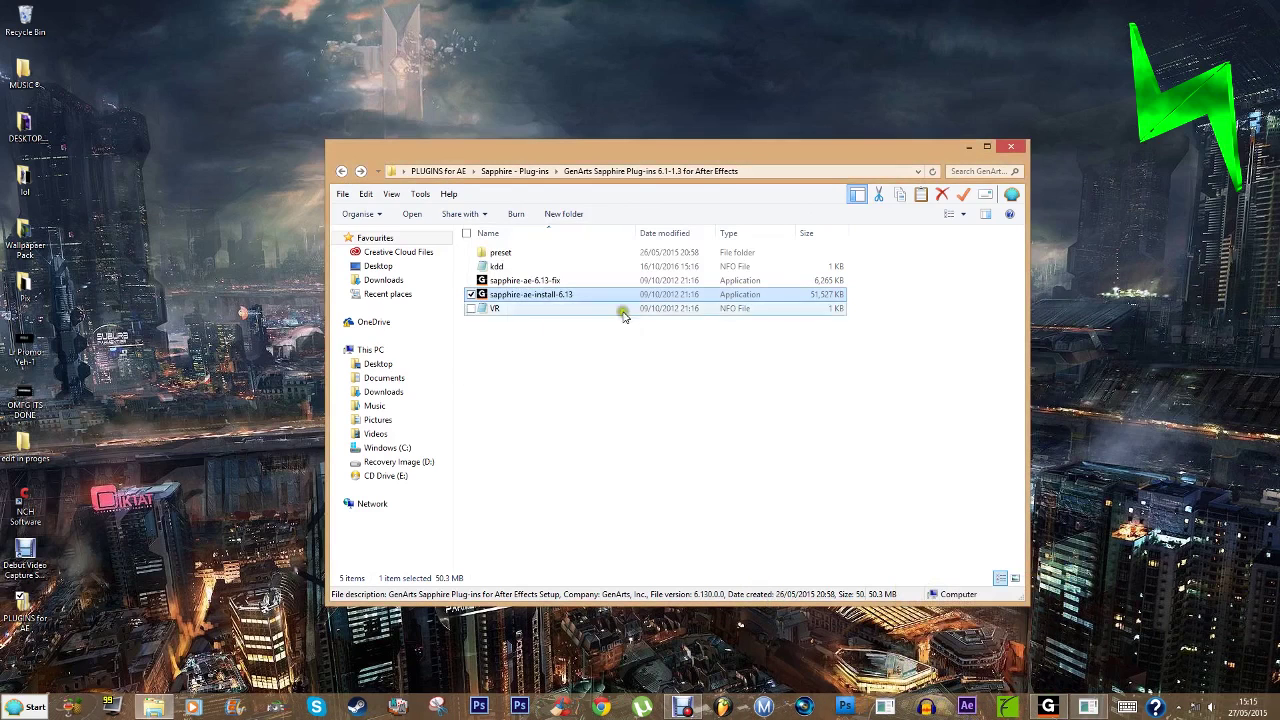
- Complete the Sapphire installation without entering a license and exit the setup wizard
left_click(1088, 707)
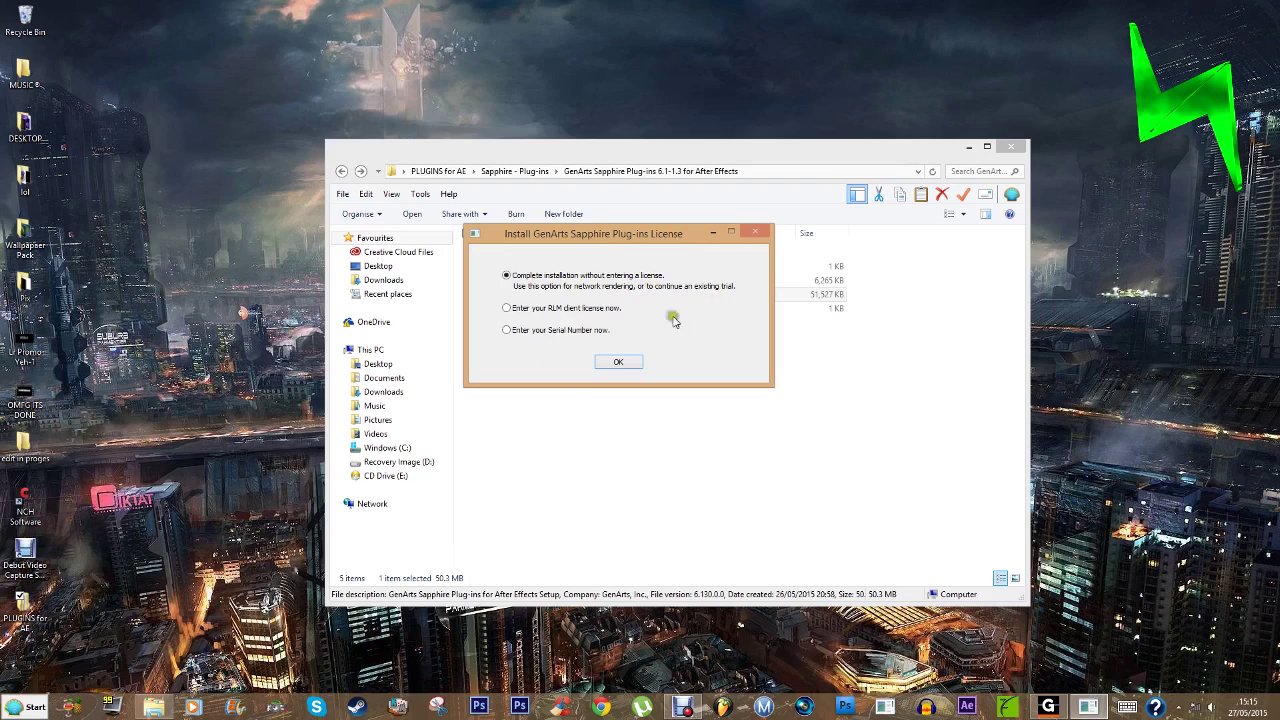
left_click(619, 363)
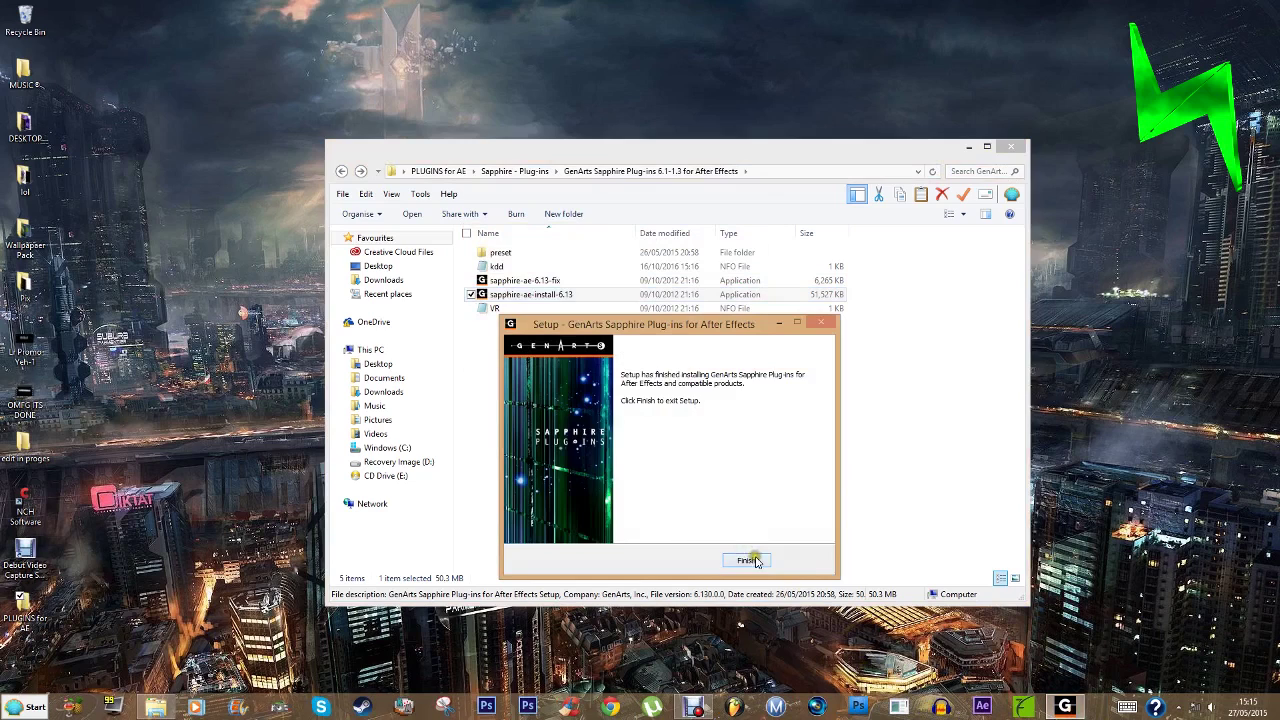
left_click(752, 560)
- Launch sapphire-ae-6.13-fix from the GenArts Sapphire Plug-ins 6.1-1.3 for After Effects folder and start its installation
left_click(531, 282)
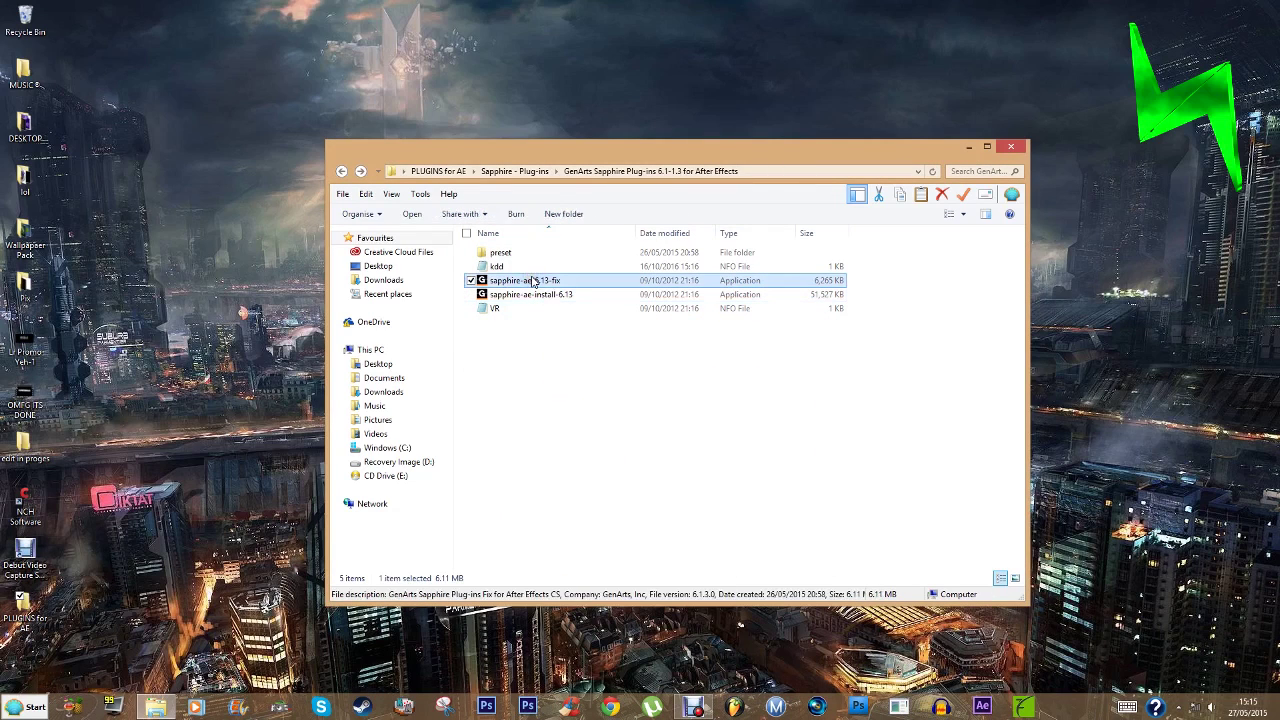
double_click(531, 282)
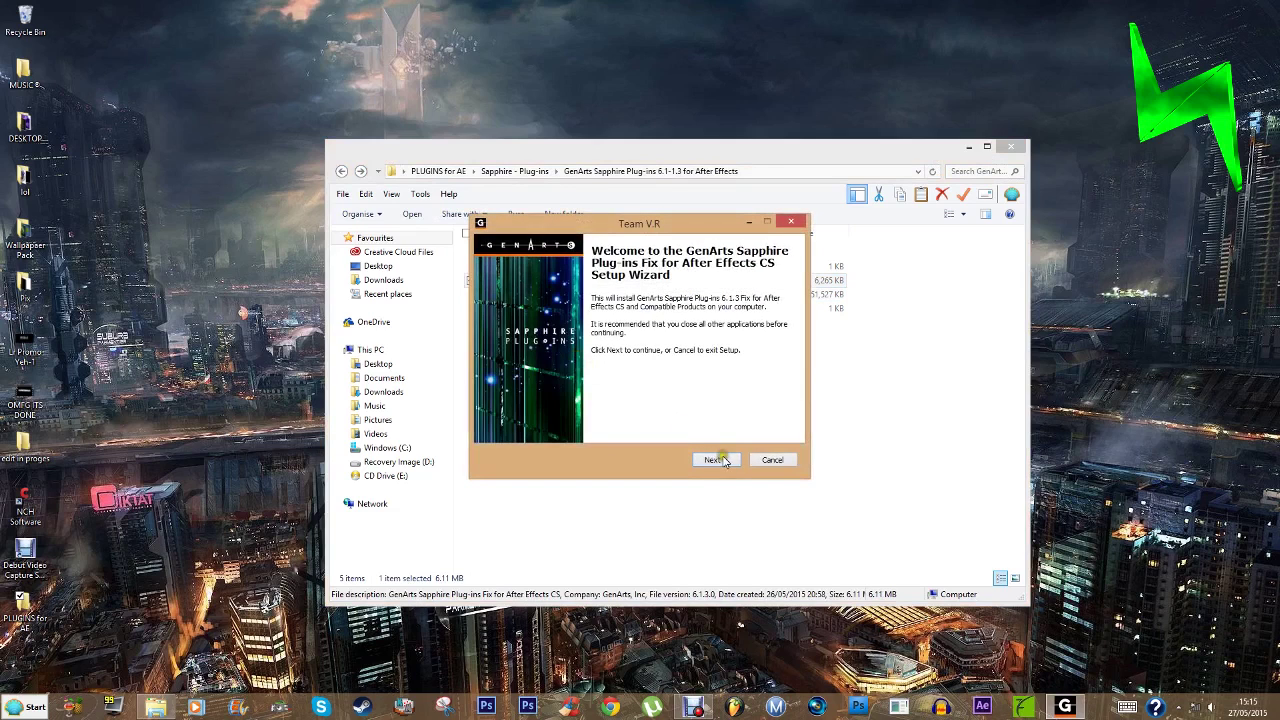
left_click(716, 460)
left_click_drag(670, 228, 743, 333)
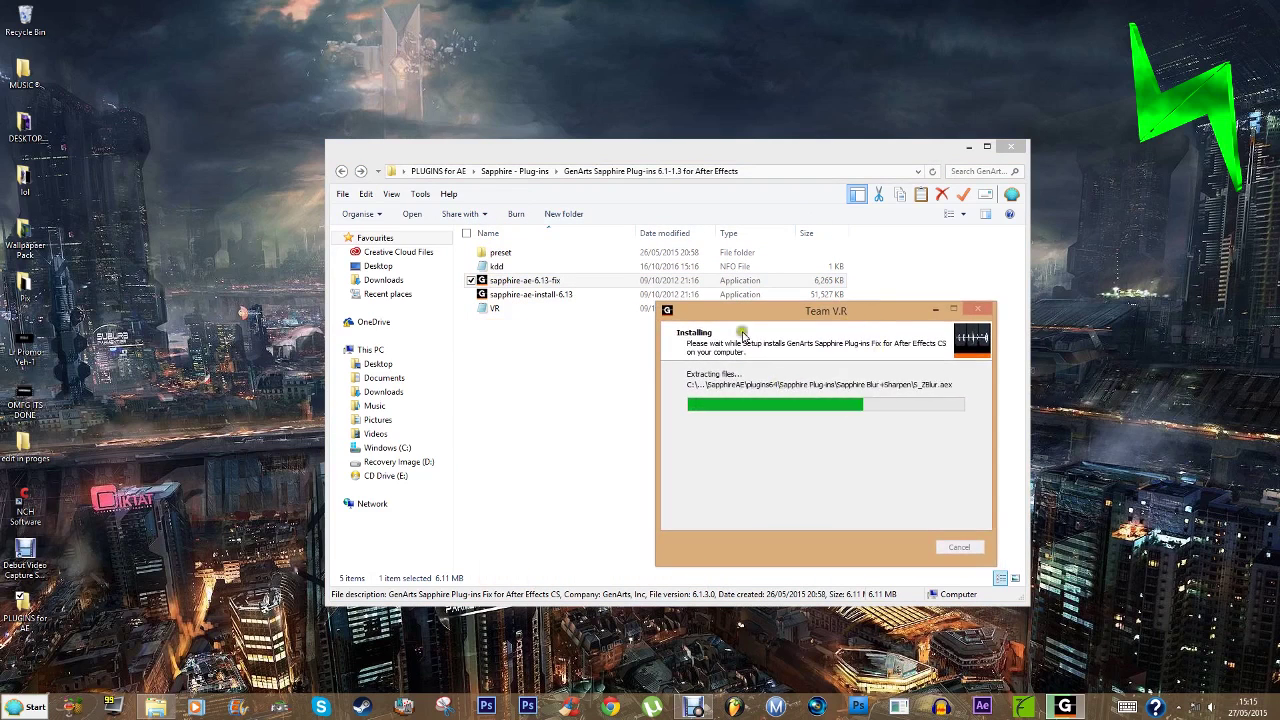
left_click_drag(853, 314, 661, 238)
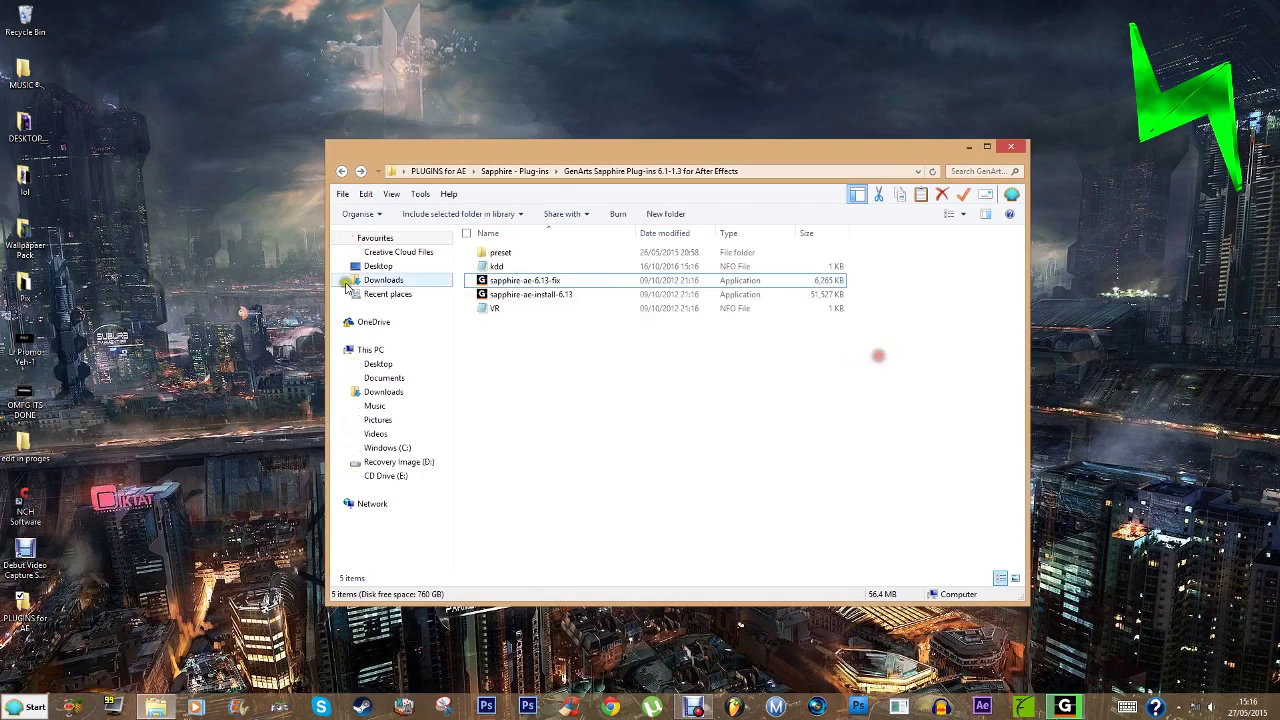
- Open the Sapphire folder inside Sapphire - Plug-ins, read its How to Install text file and close it
left_click(341, 171)
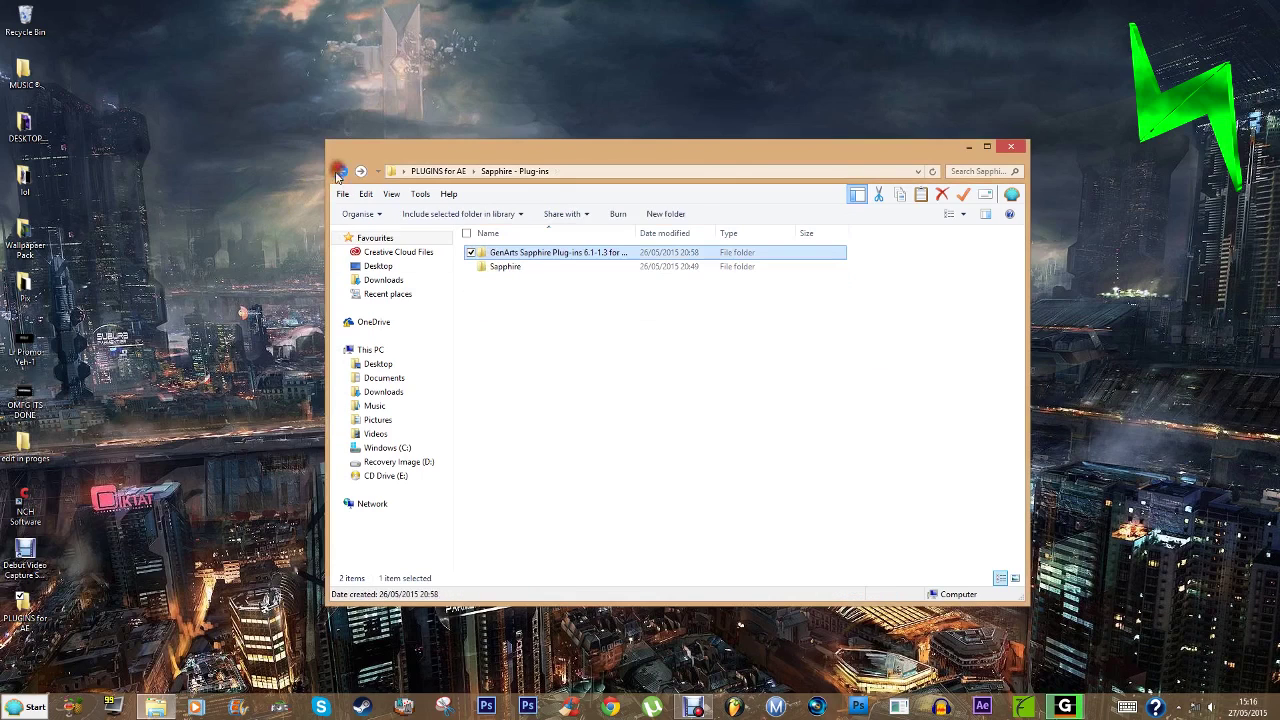
left_click(532, 268)
double_click(534, 270)
left_click(557, 265)
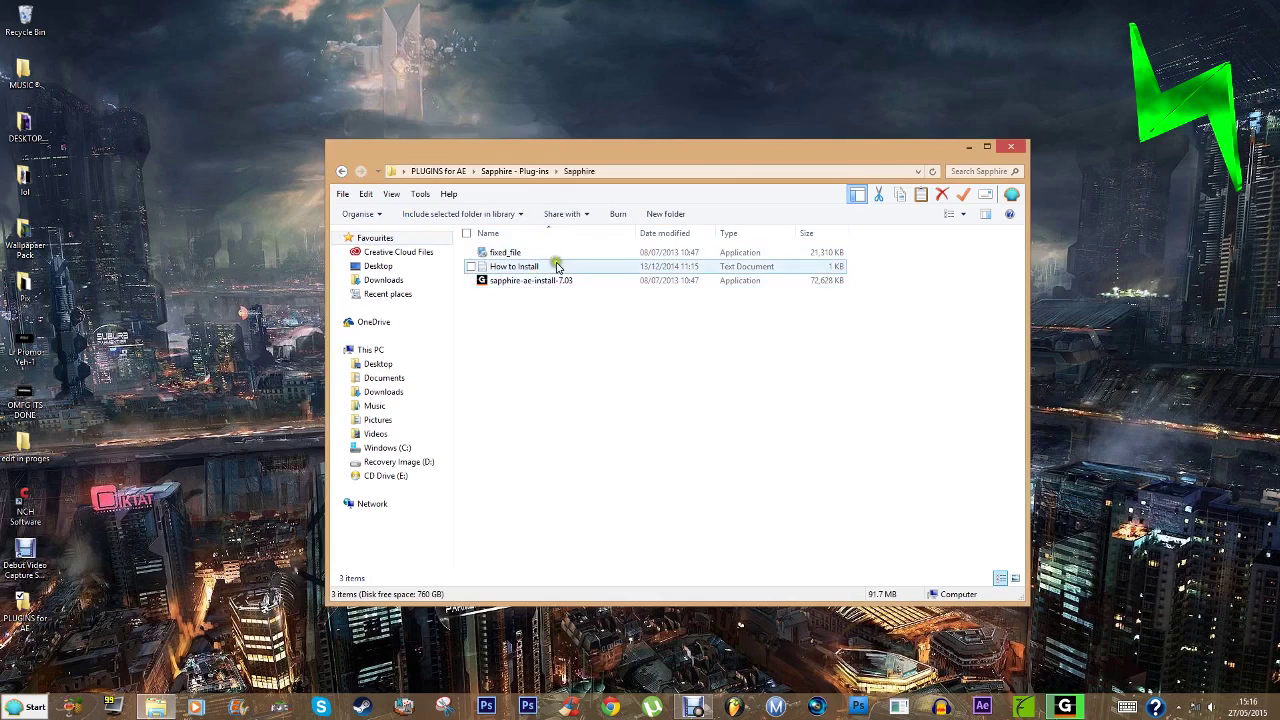
double_click(557, 265)
left_click_drag(303, 268, 124, 86)
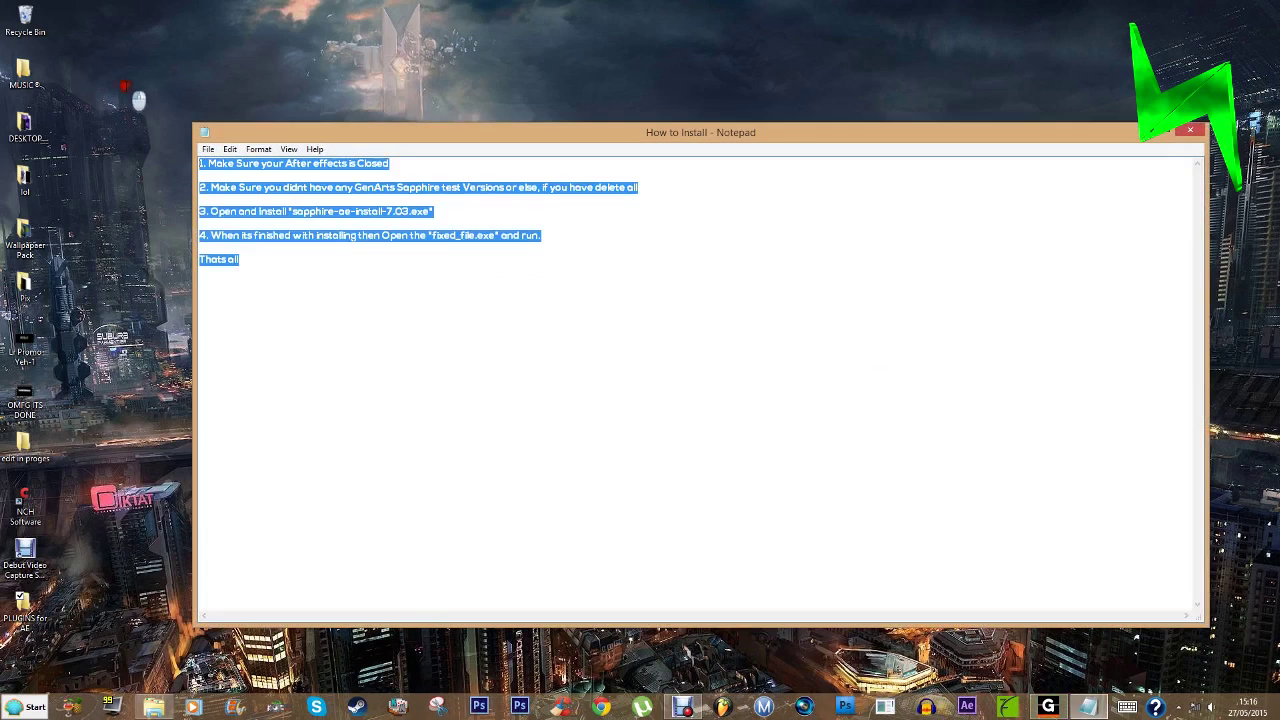
left_click(956, 257)
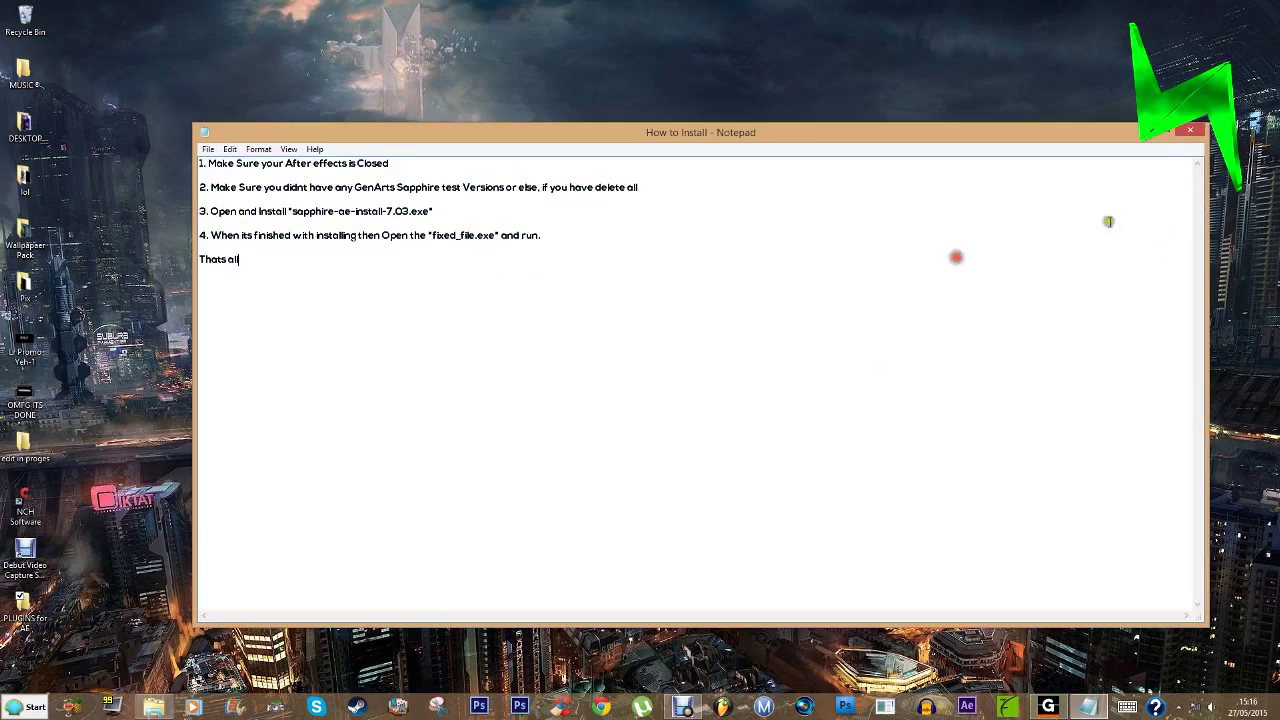
left_click(1193, 133)
- Examine the sapphire-ae-install-7.03 and fixed_file applications in the Sapphire folder, and return to PLUGINS for AE
left_click(566, 252)
left_click(557, 280)
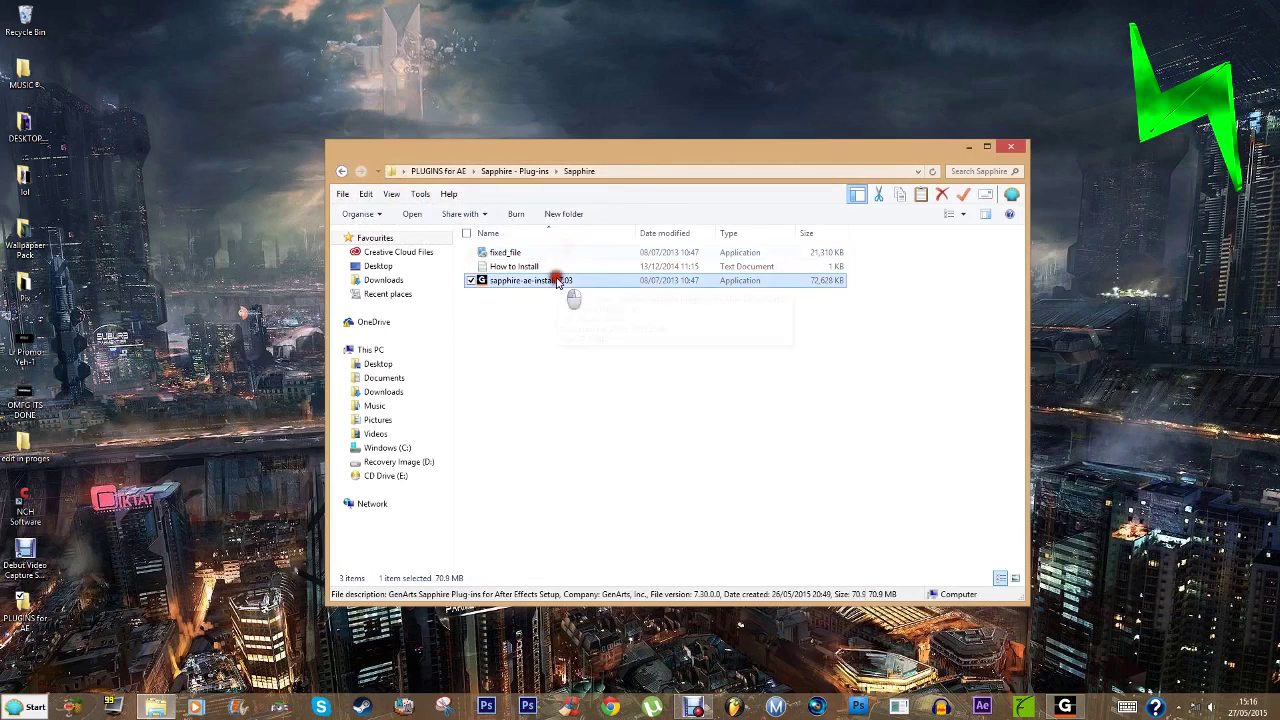
left_click(517, 293)
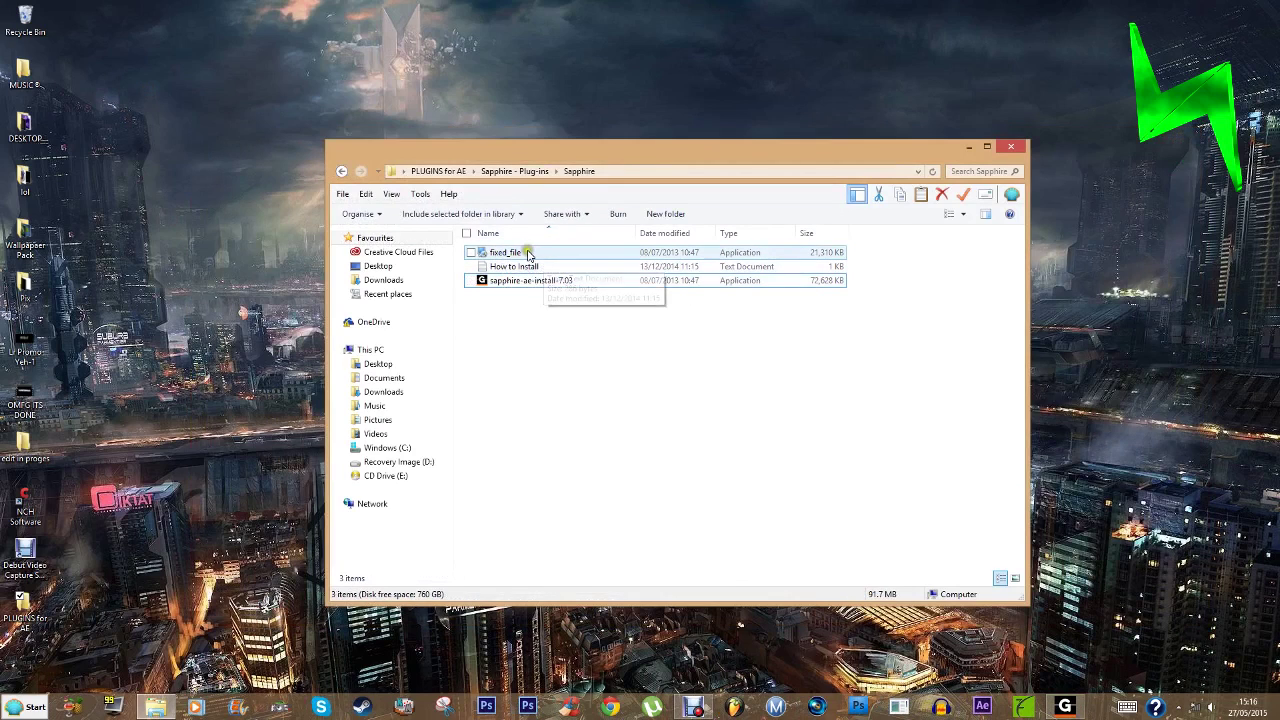
left_click(343, 171)
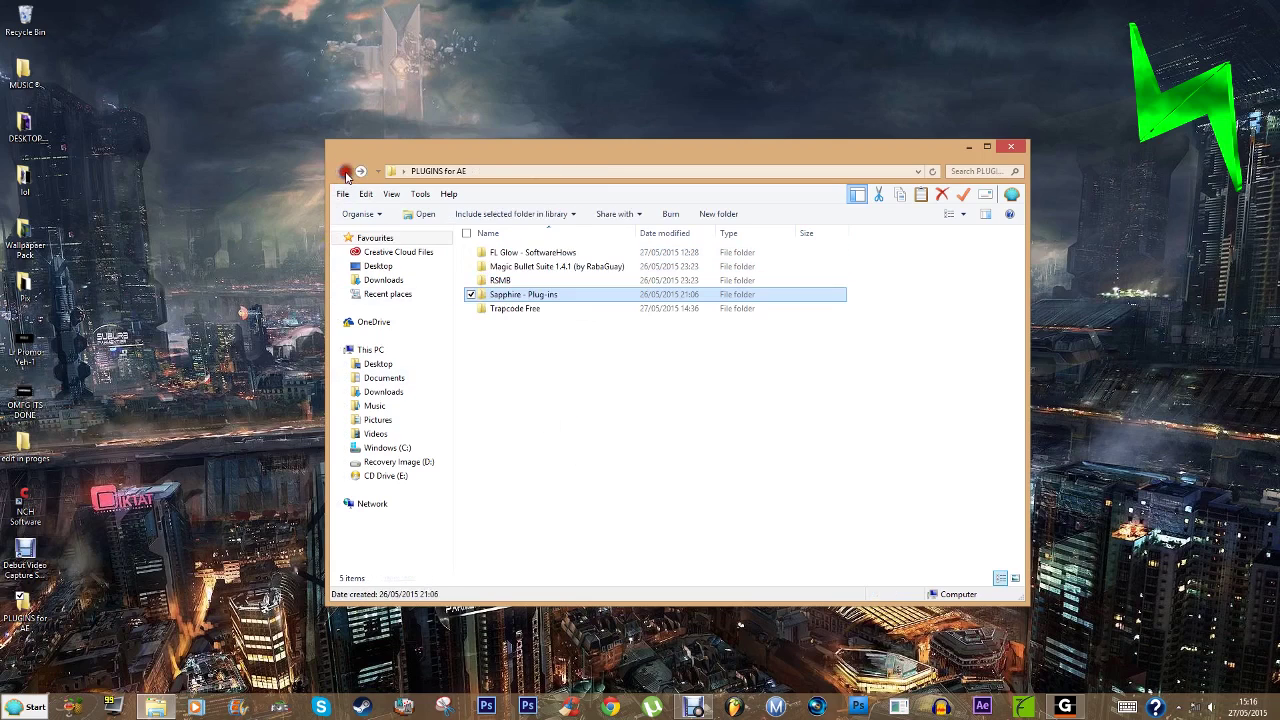
- Examine the RSMB folder and the TCSuite_Win_Full subfolder of Trapcode Free, and return to Trapcode Free
double_click(532, 282)
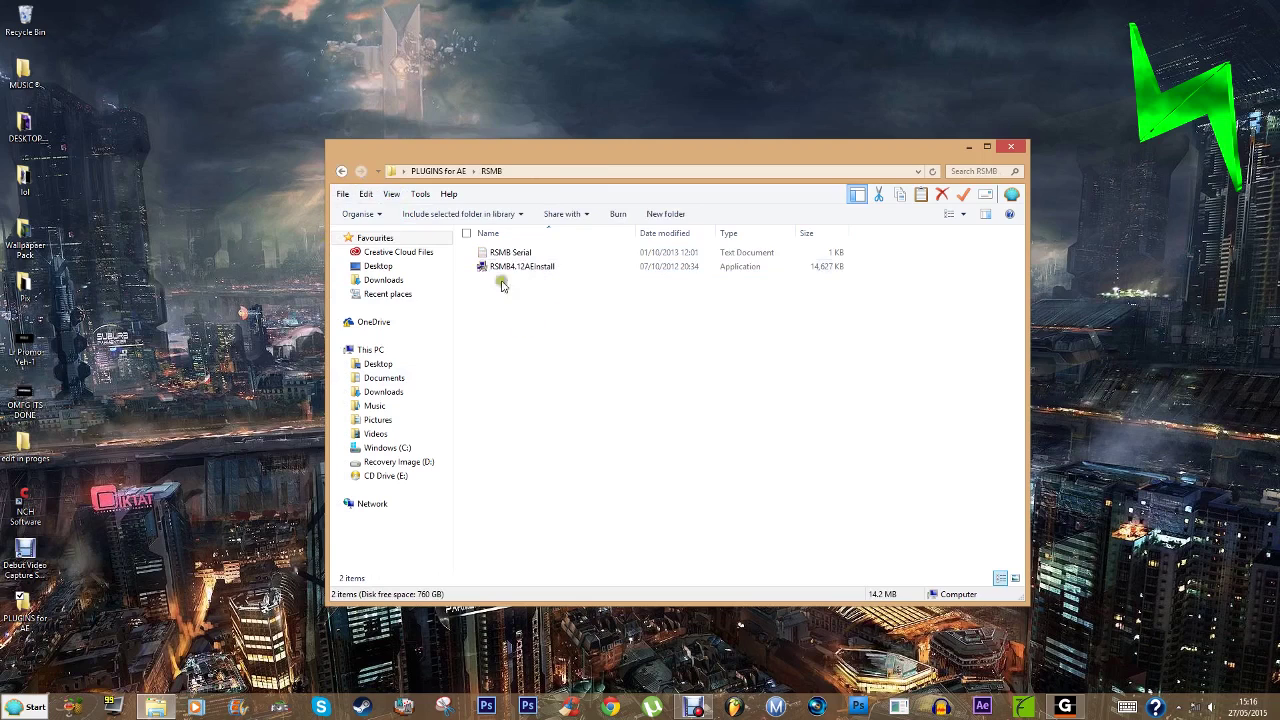
left_click(338, 176)
double_click(513, 309)
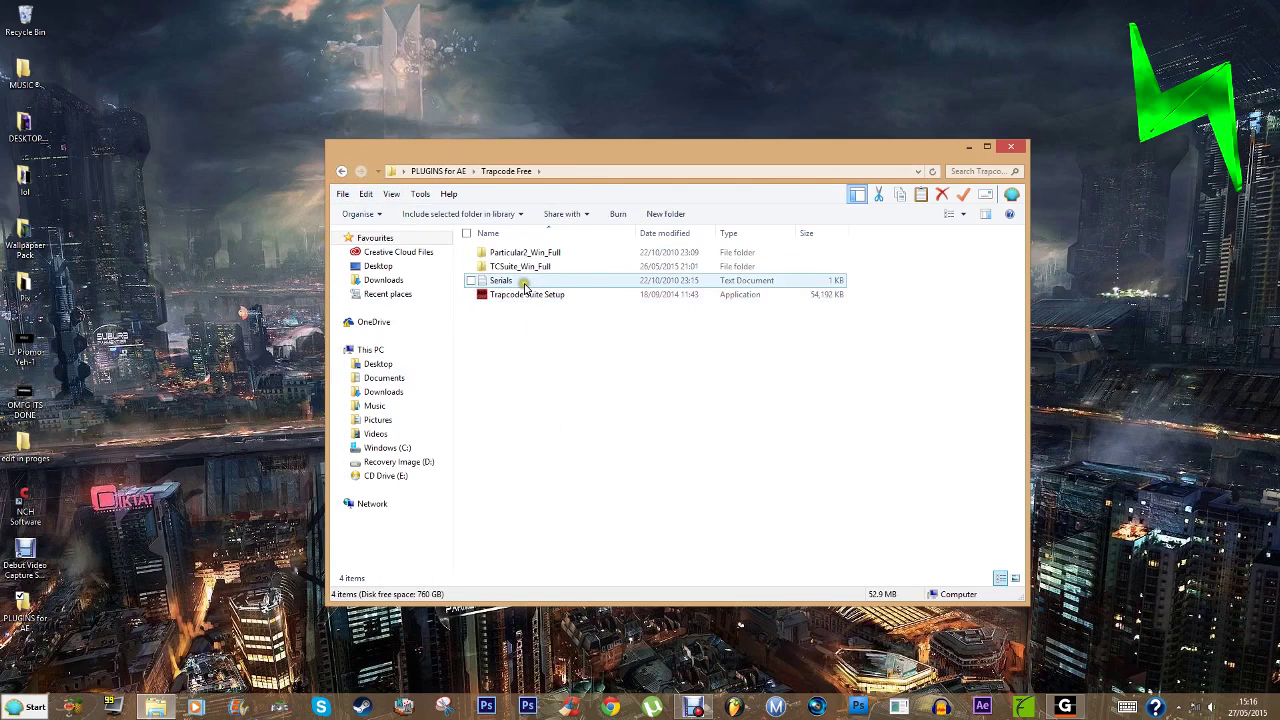
double_click(524, 268)
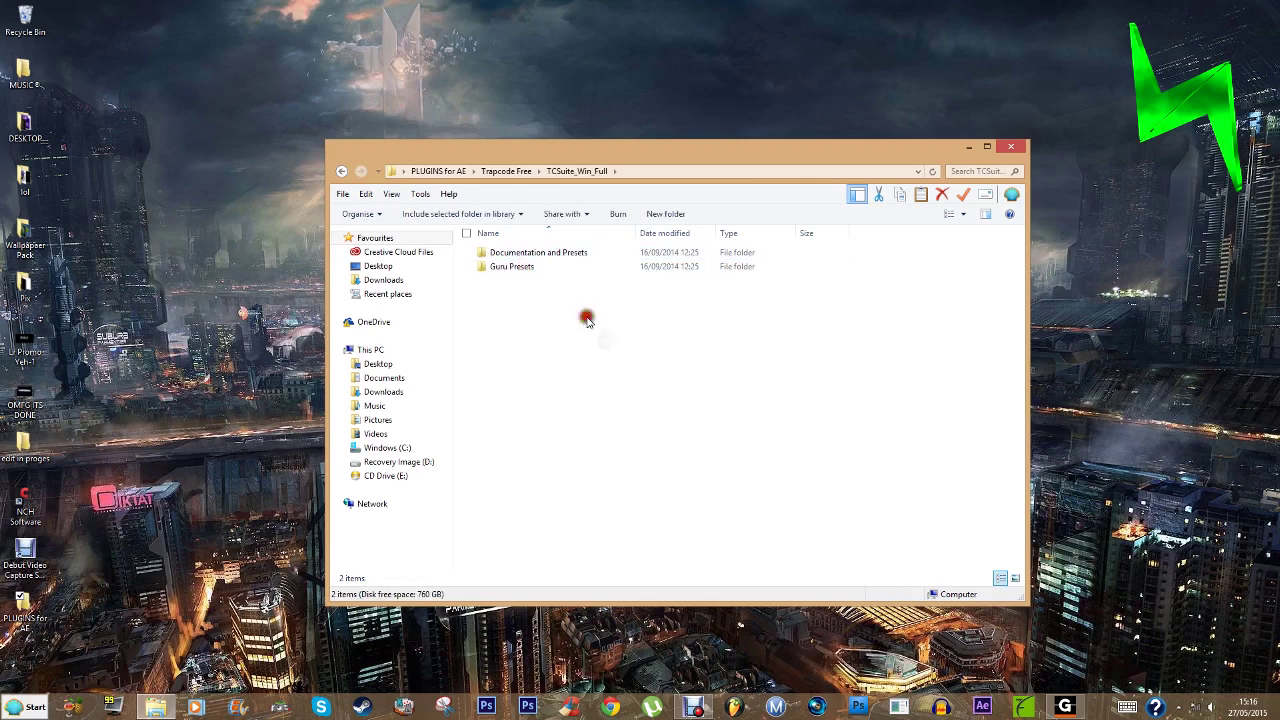
left_click(341, 171)
- Open the Serials text file in Trapcode Free, examine its heading and list of serial keys, and close it
left_click(515, 294)
left_click(526, 330)
left_click(494, 295)
double_click(499, 281)
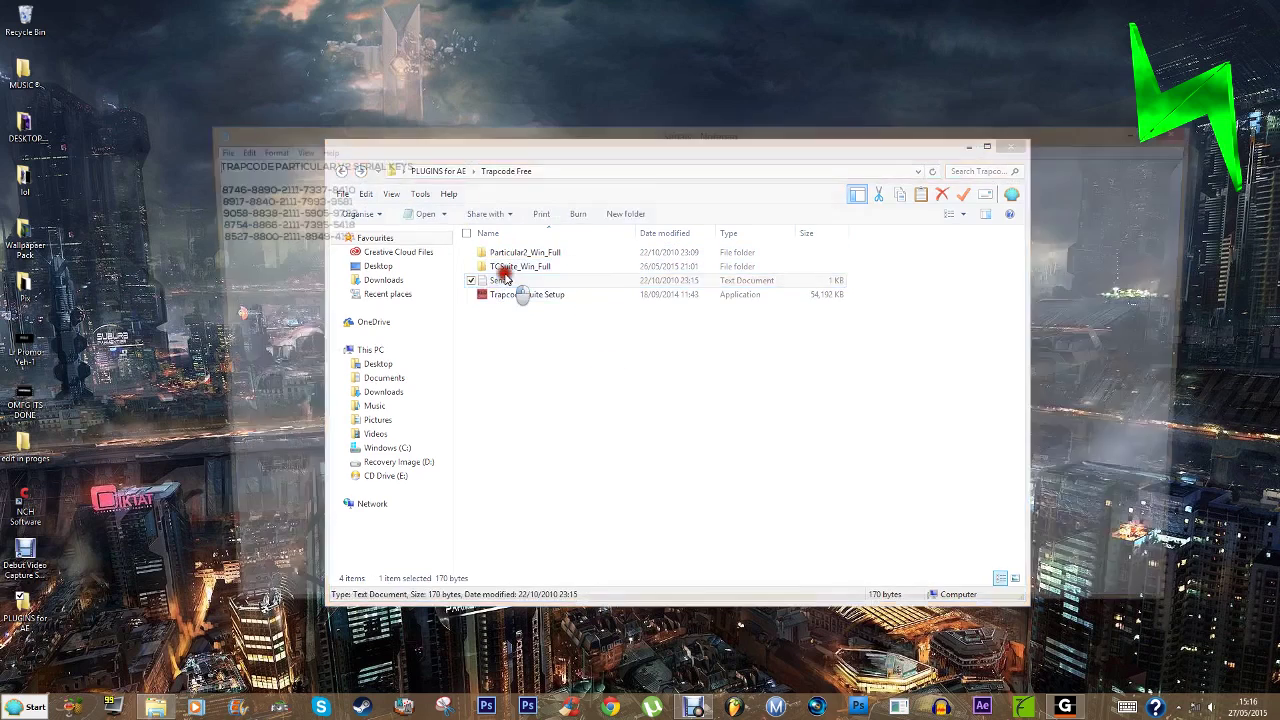
left_click_drag(340, 236, 195, 188)
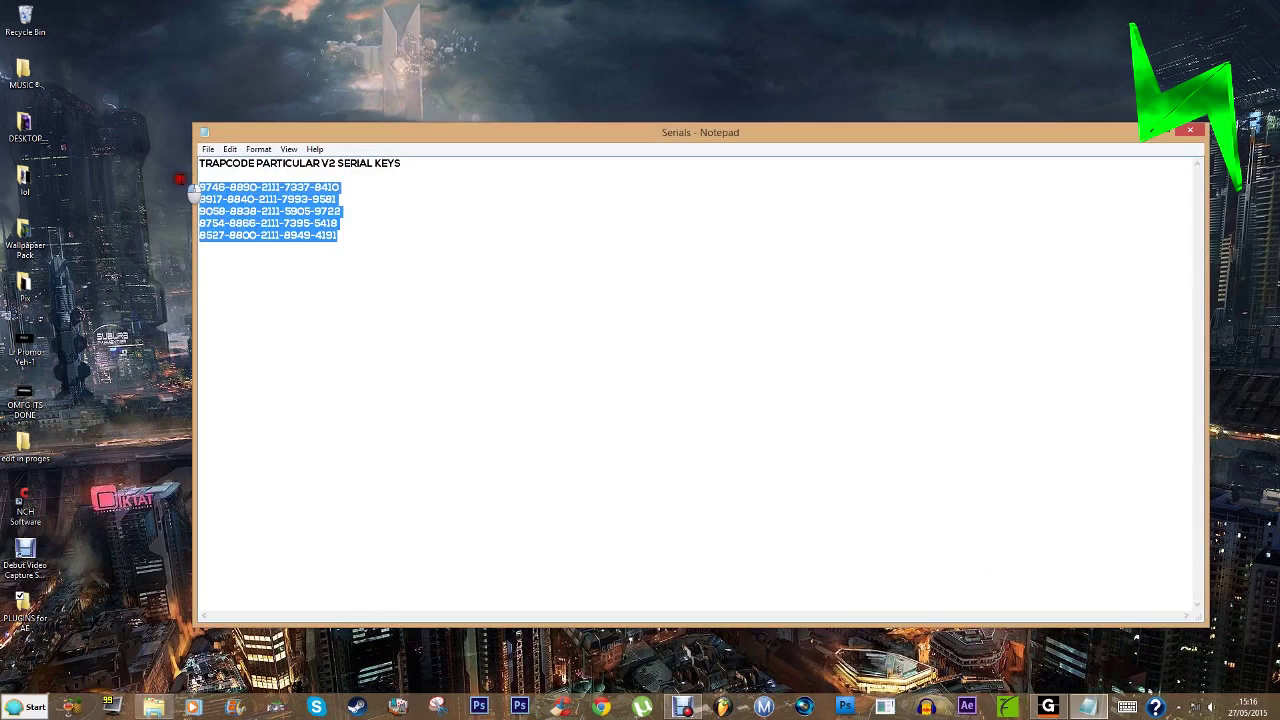
left_click(217, 168)
left_click_drag(248, 164, 322, 172)
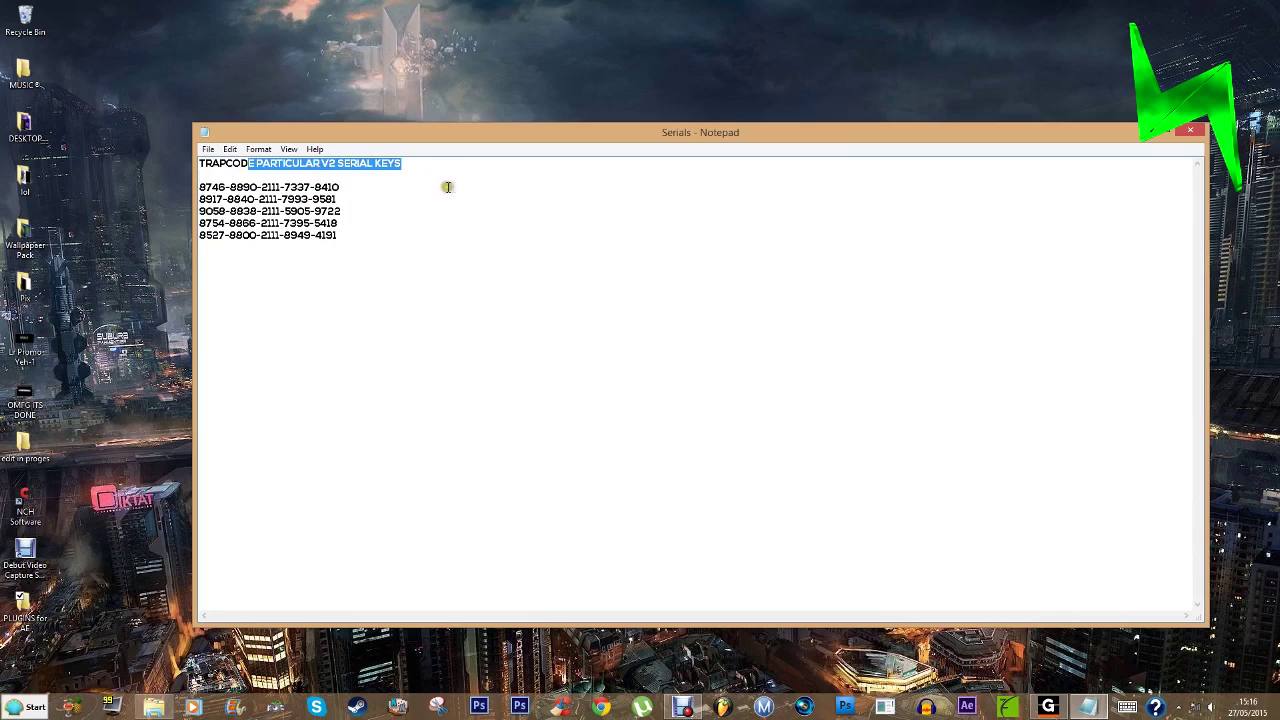
left_click(1189, 133)
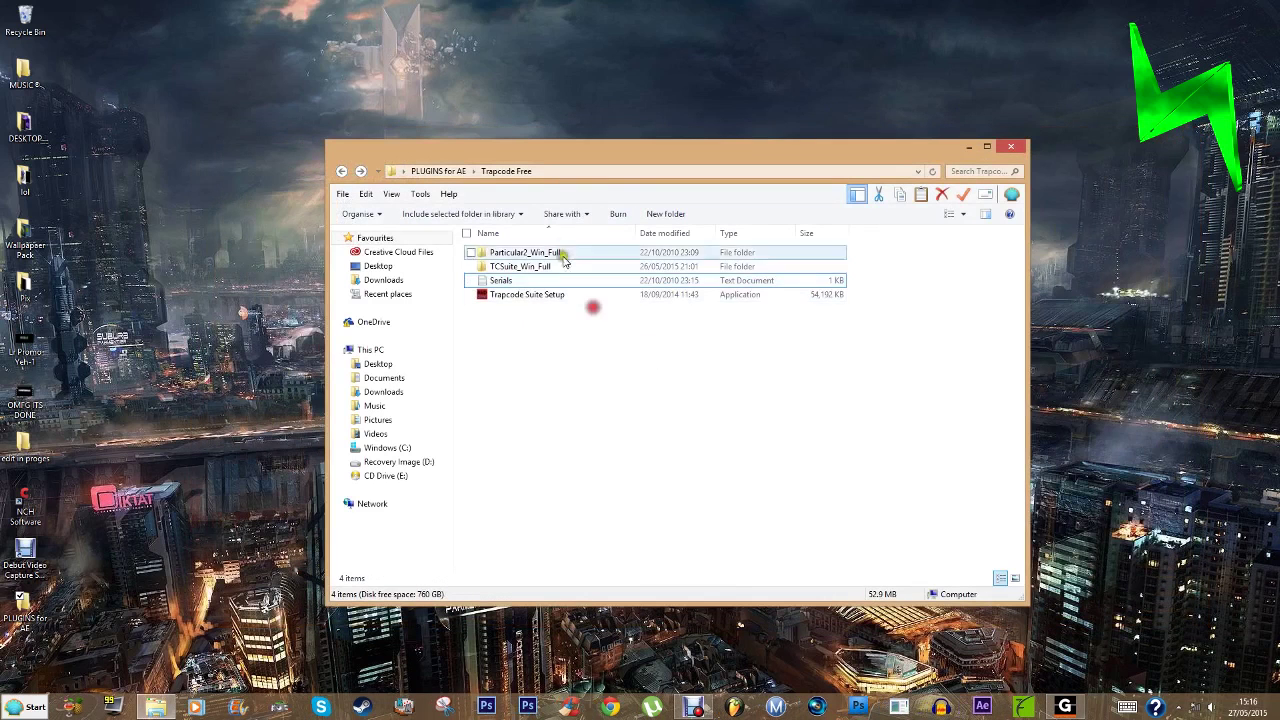
- Reverse the name sorting in Trapcode Free, examine the Particular2_Win_Full and TCSuite_Win_Full subfolders, and return to PLUGINS for AE
left_click(534, 233)
double_click(526, 294)
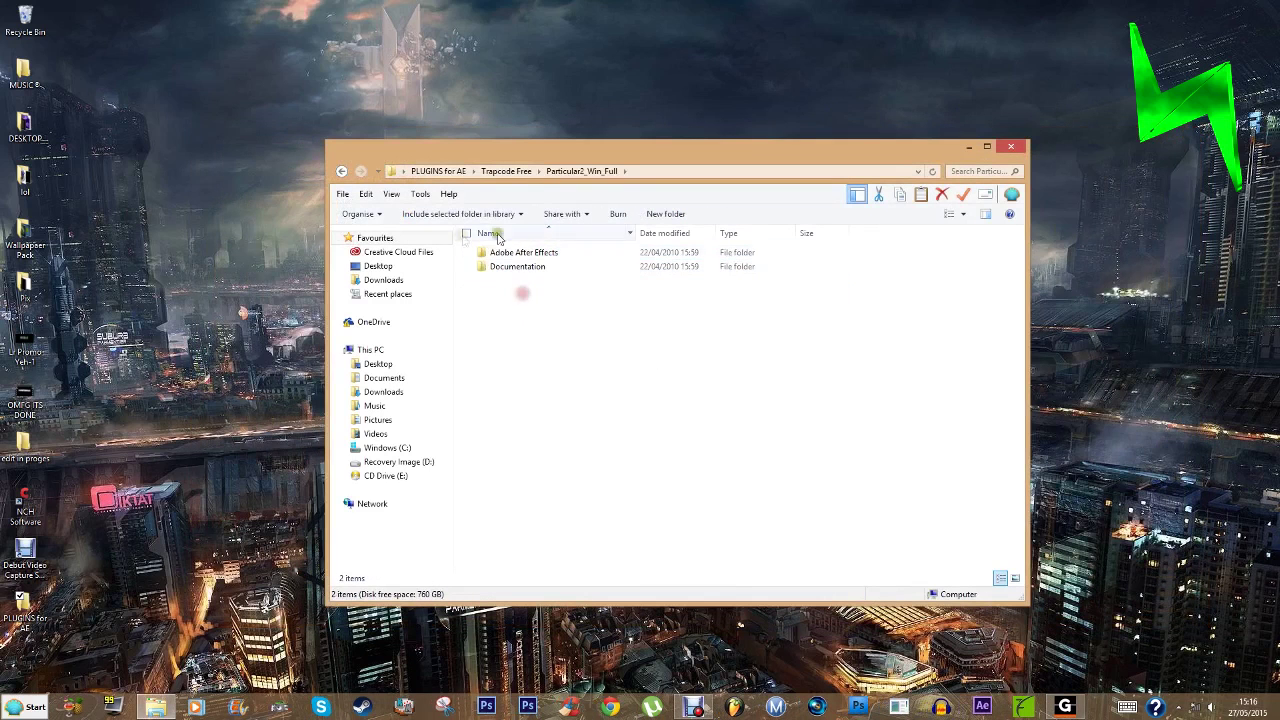
left_click(337, 170)
double_click(528, 294)
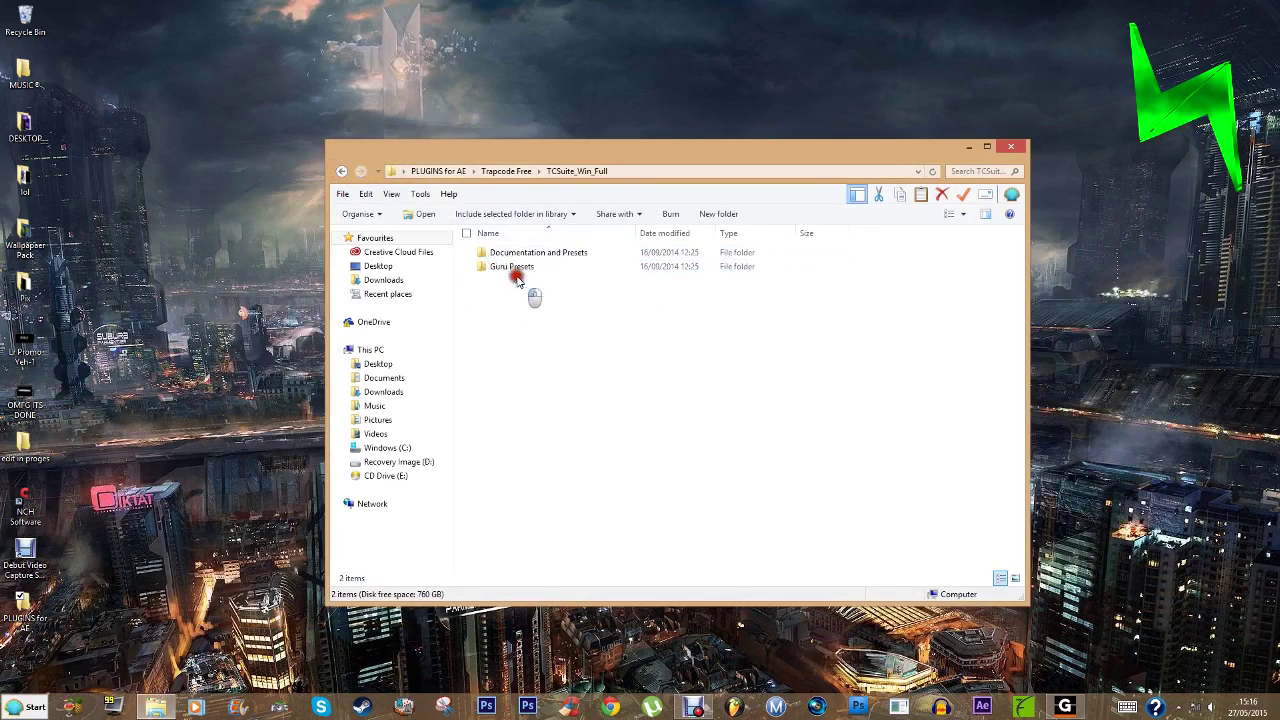
left_click(350, 176)
left_click(480, 294)
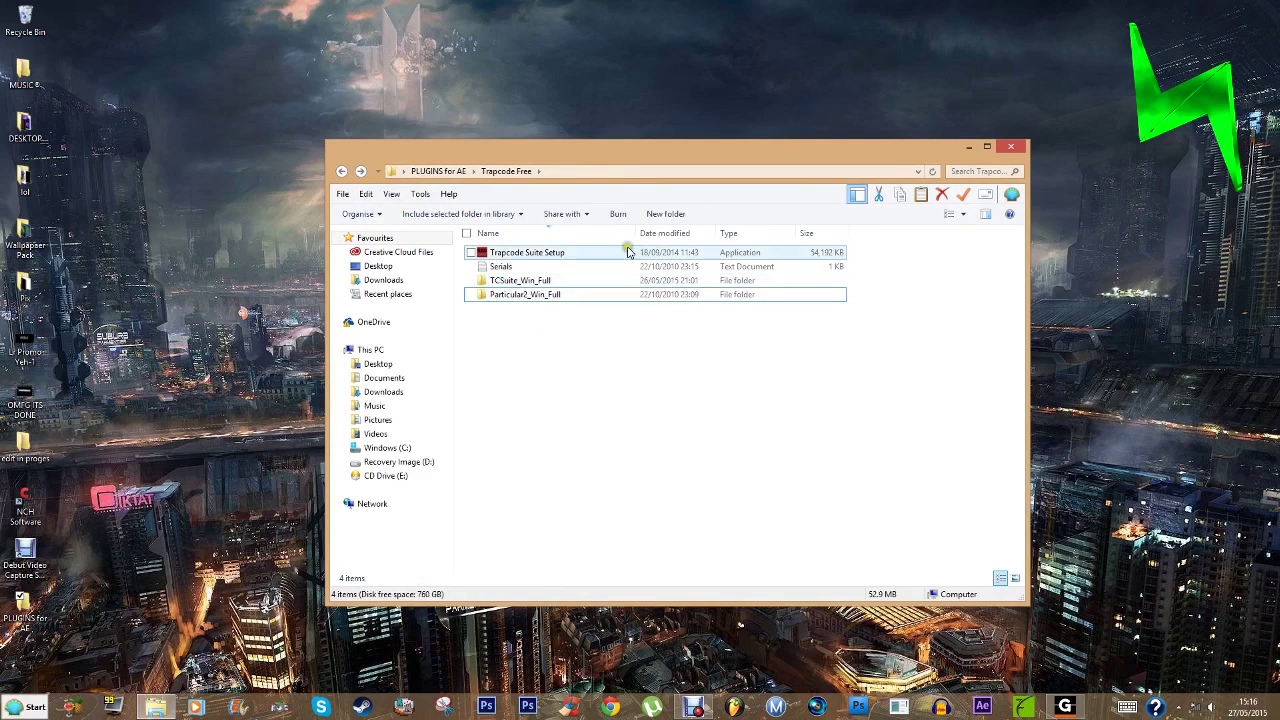
left_click(340, 174)
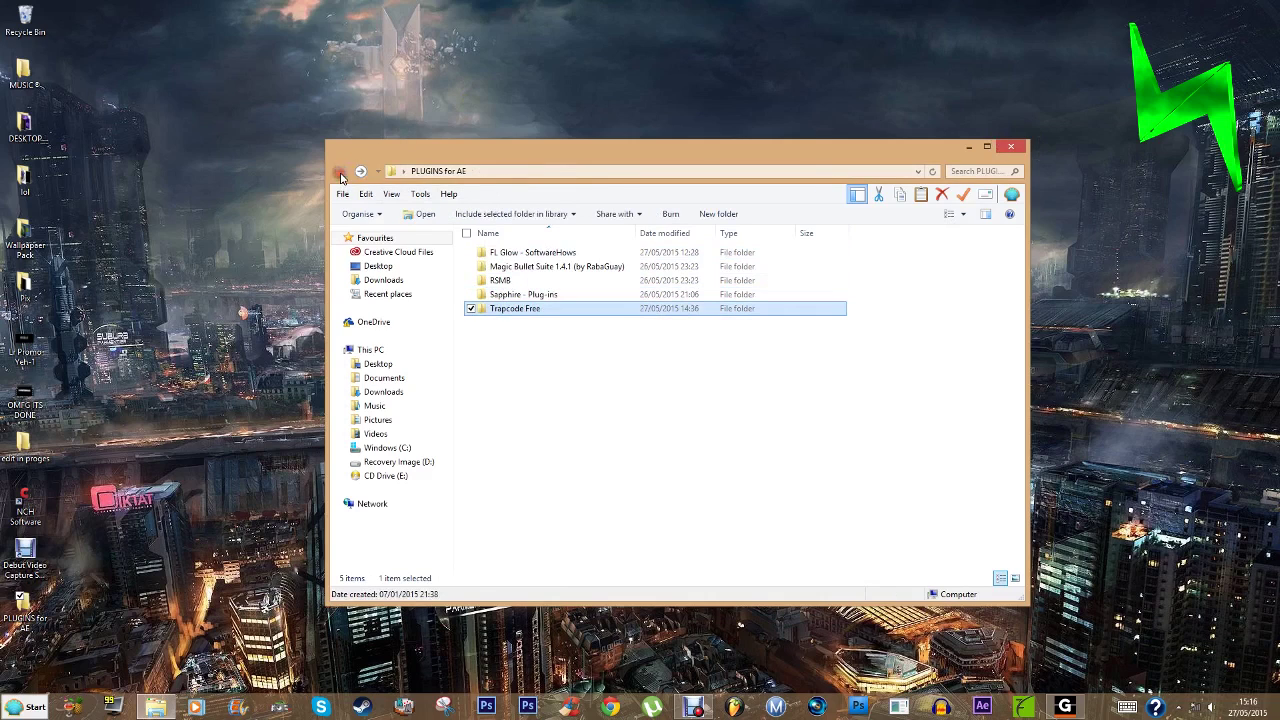
- Bring the Sapphire Plug-ins Fix setup wizard to the front and finish it
left_click(1078, 708)
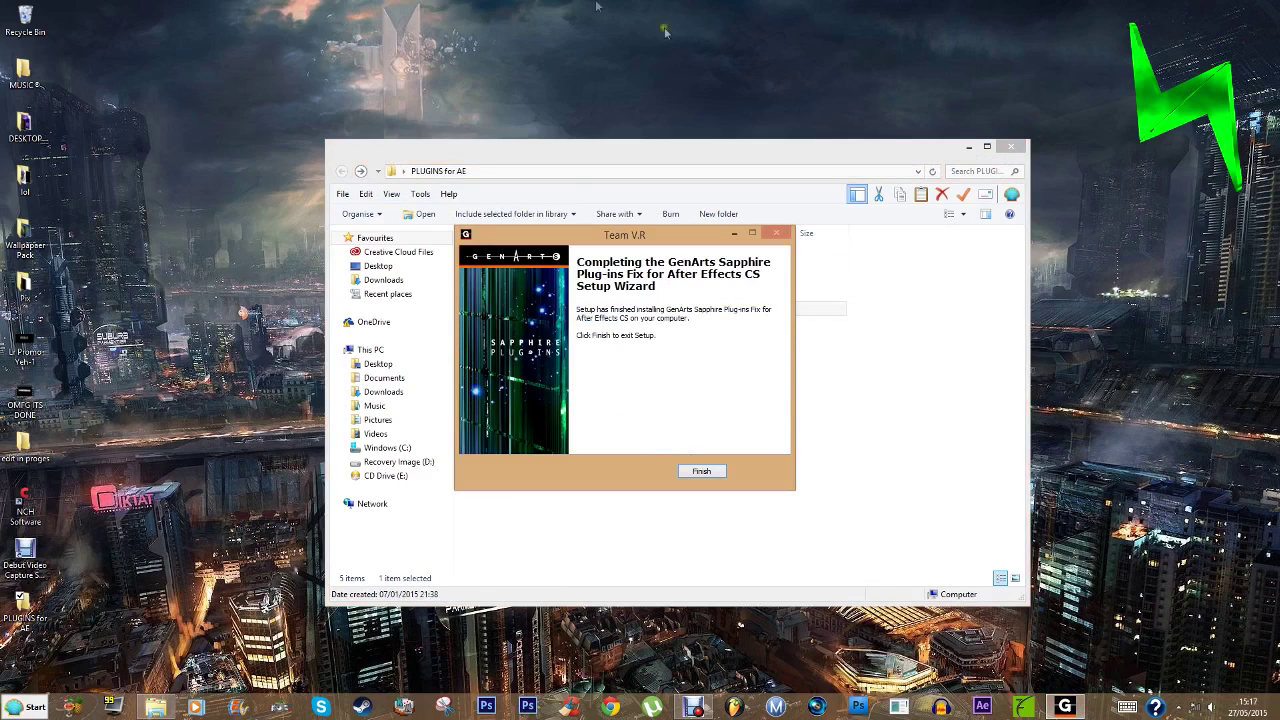
left_click(700, 473)
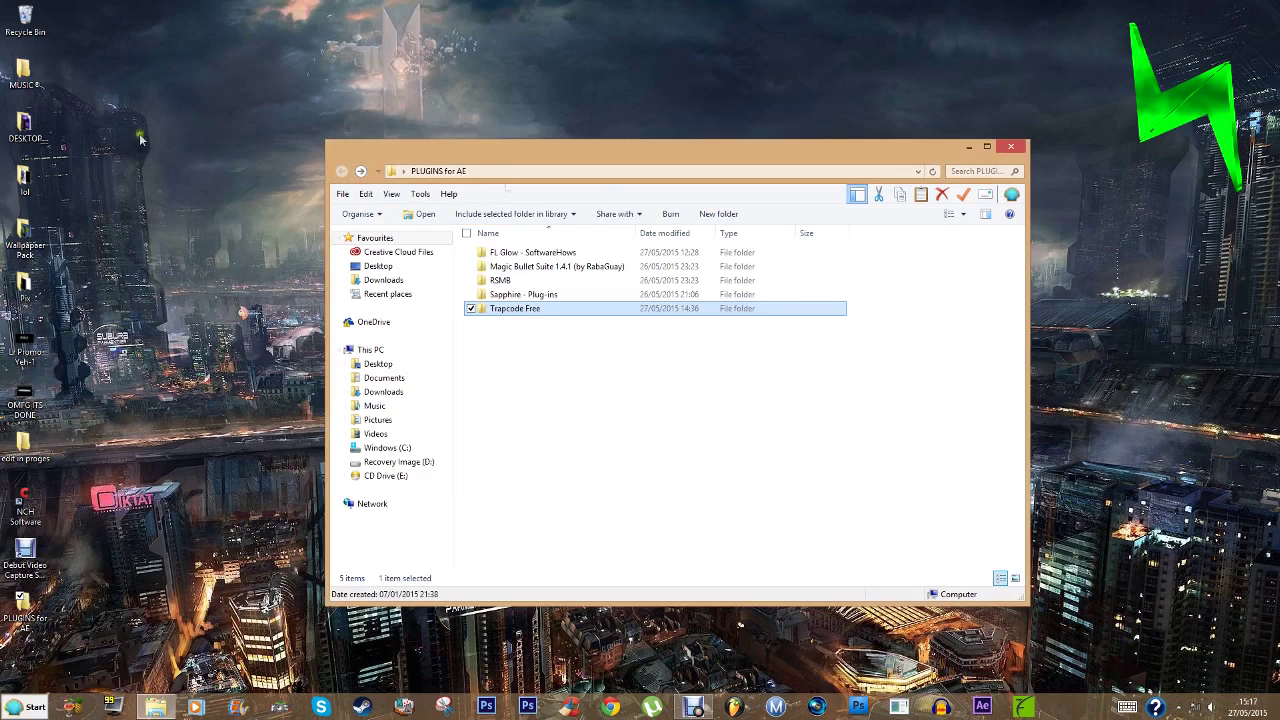
left_click(762, 332)
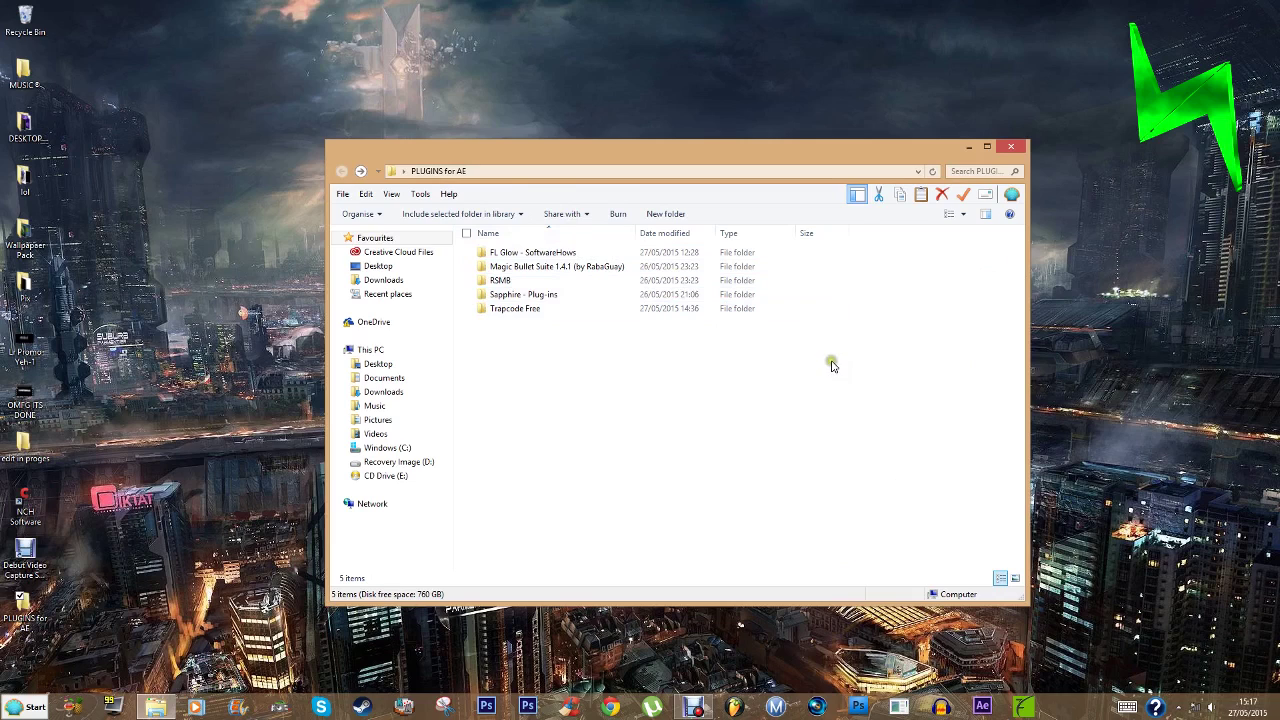
right_click(693, 707)
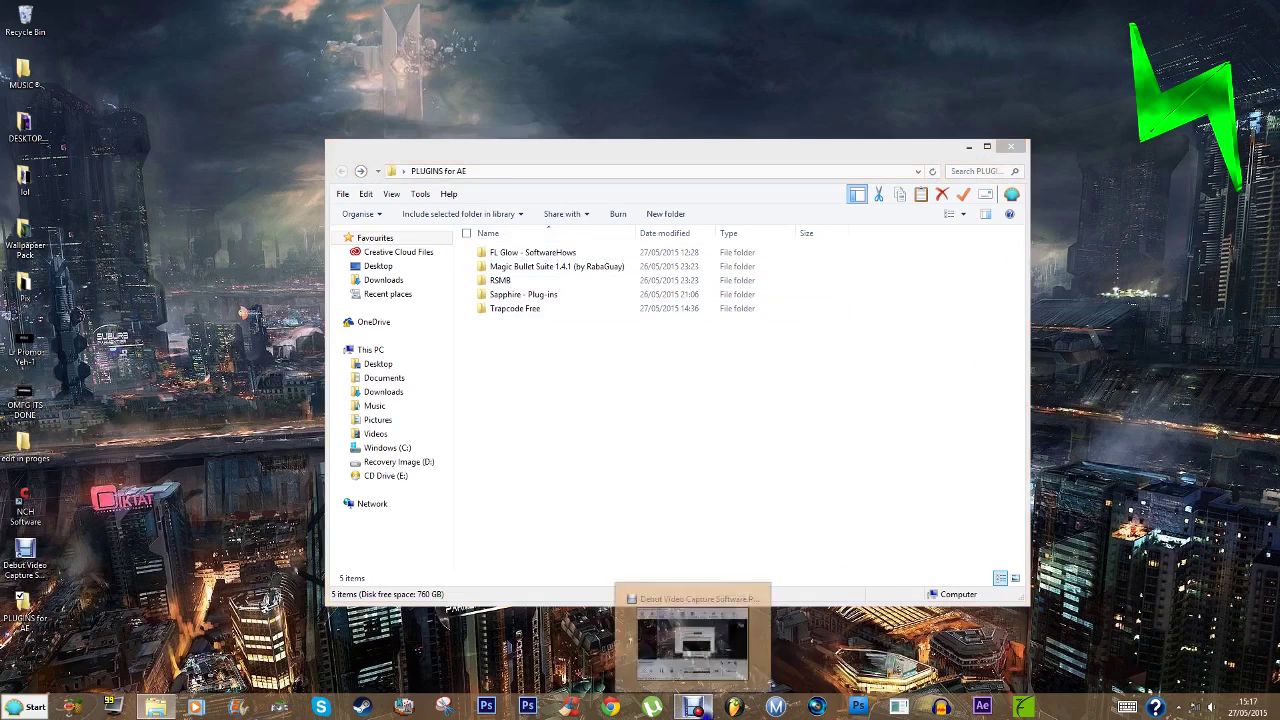
left_click(706, 710)
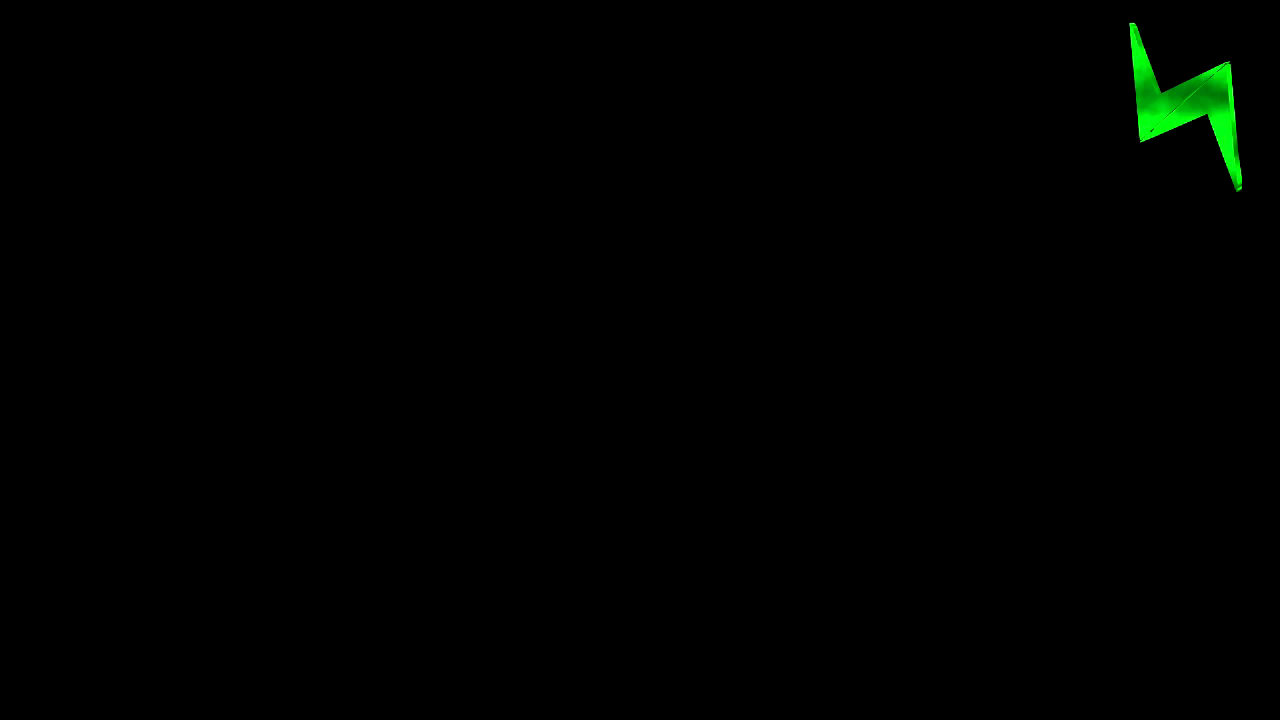